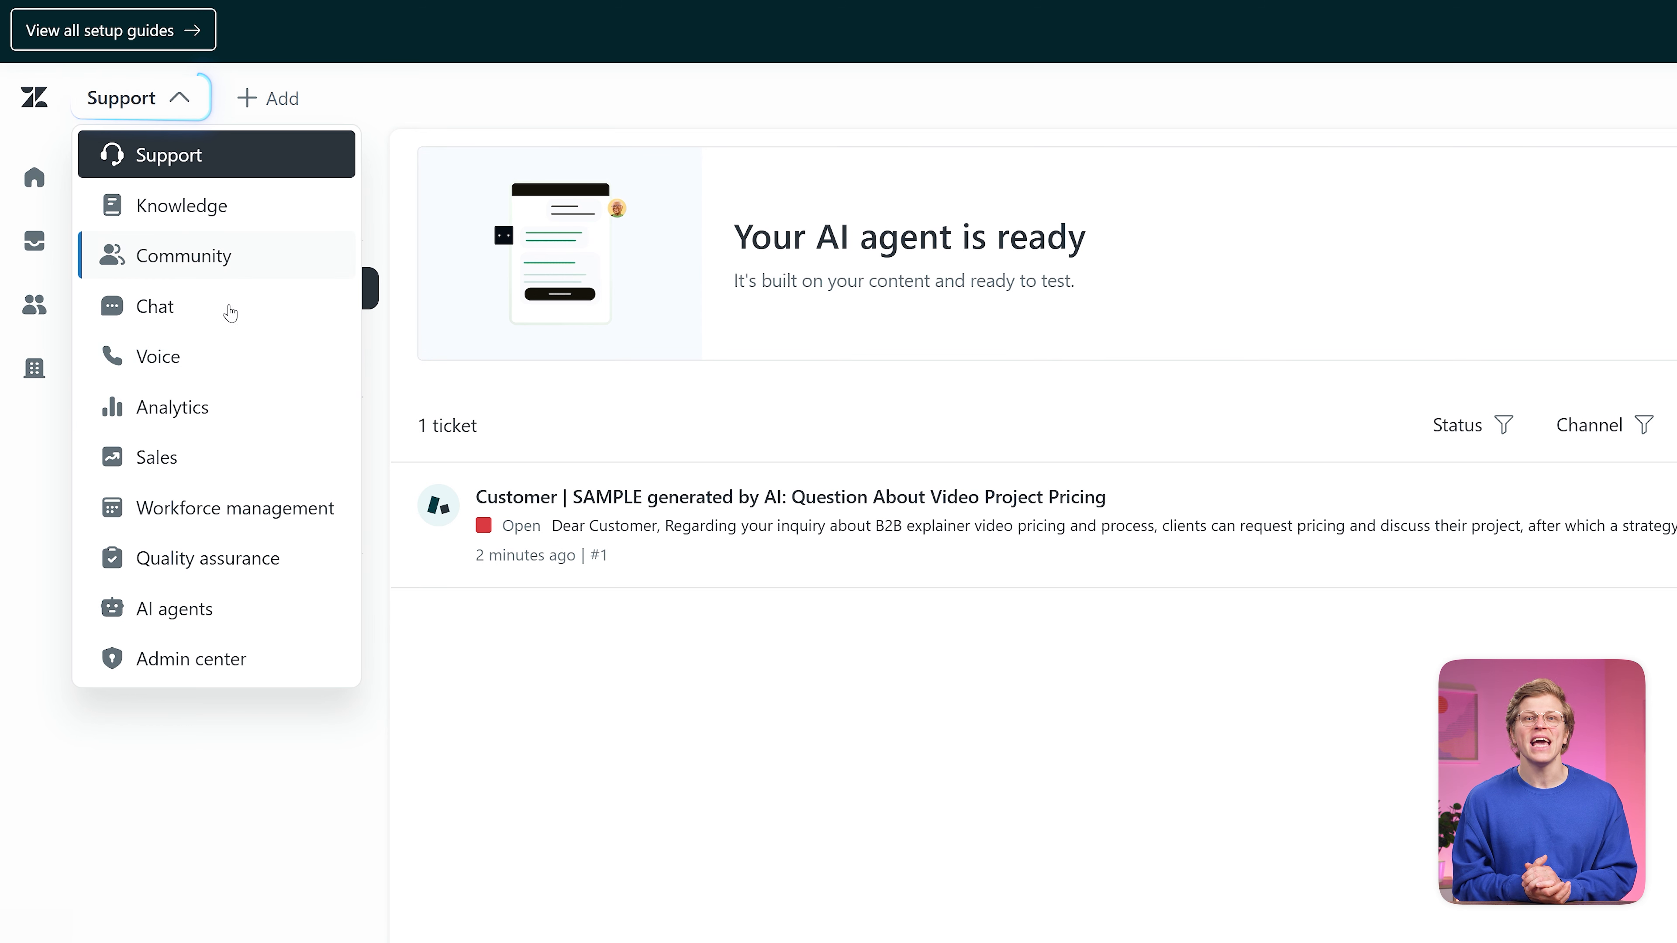
Step: Start creating a new AI agent and select Online business as its brand and knowledge base
{"action": "left_click", "coordinate": [243, 608]}
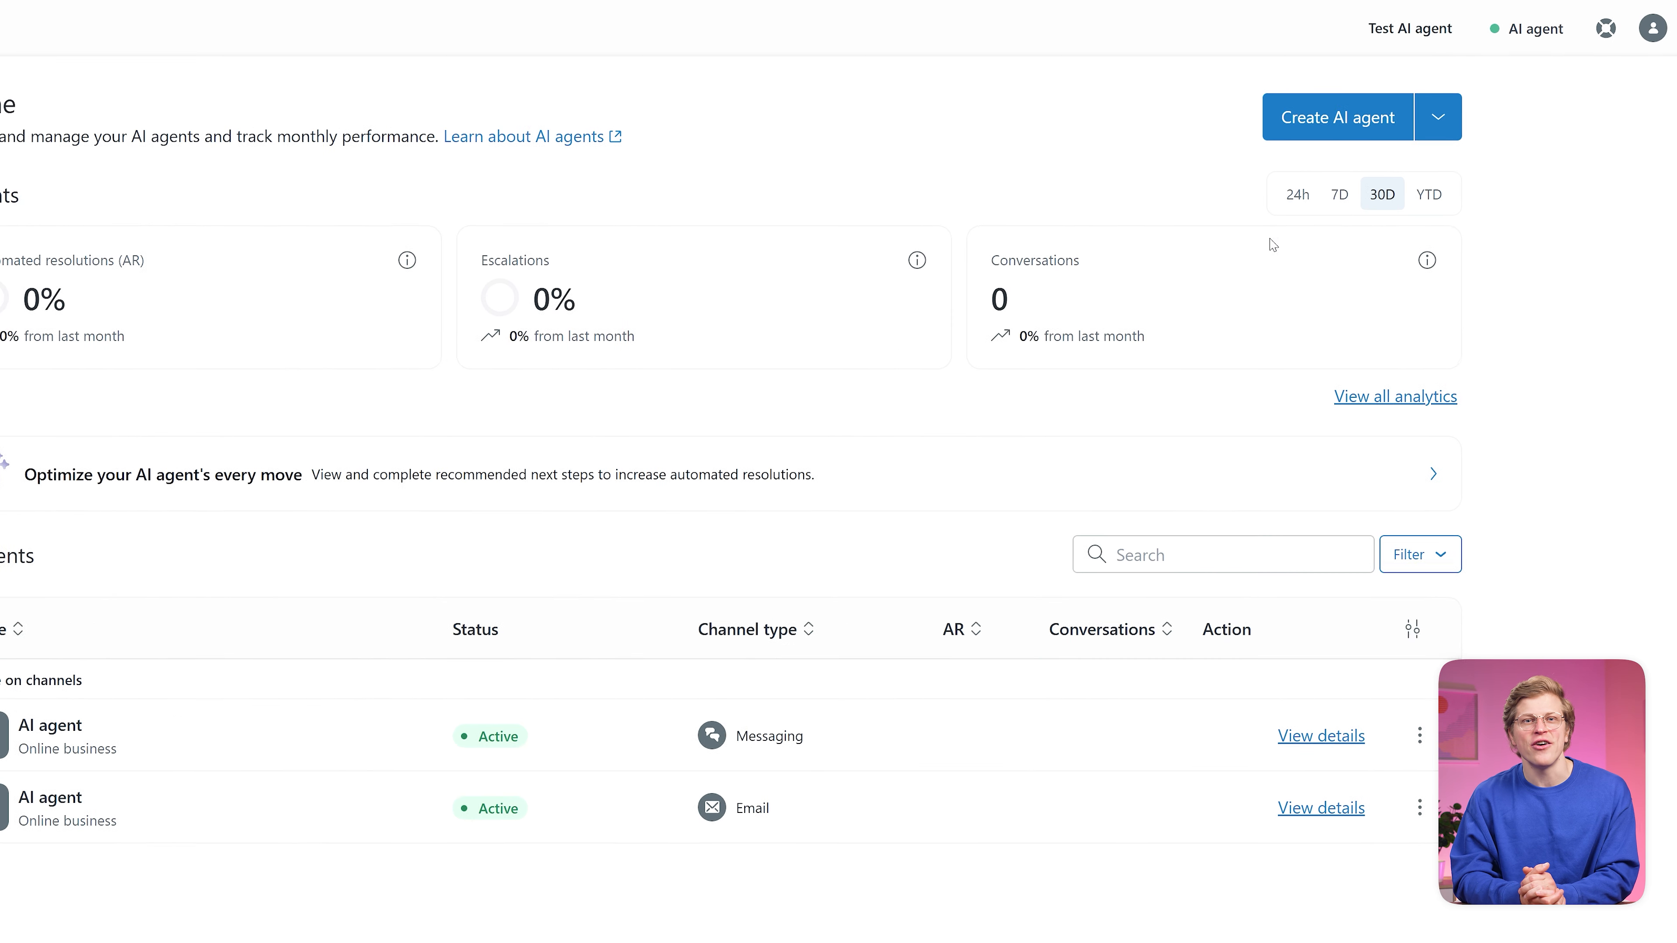
{"action": "left_click", "coordinate": [1412, 139]}
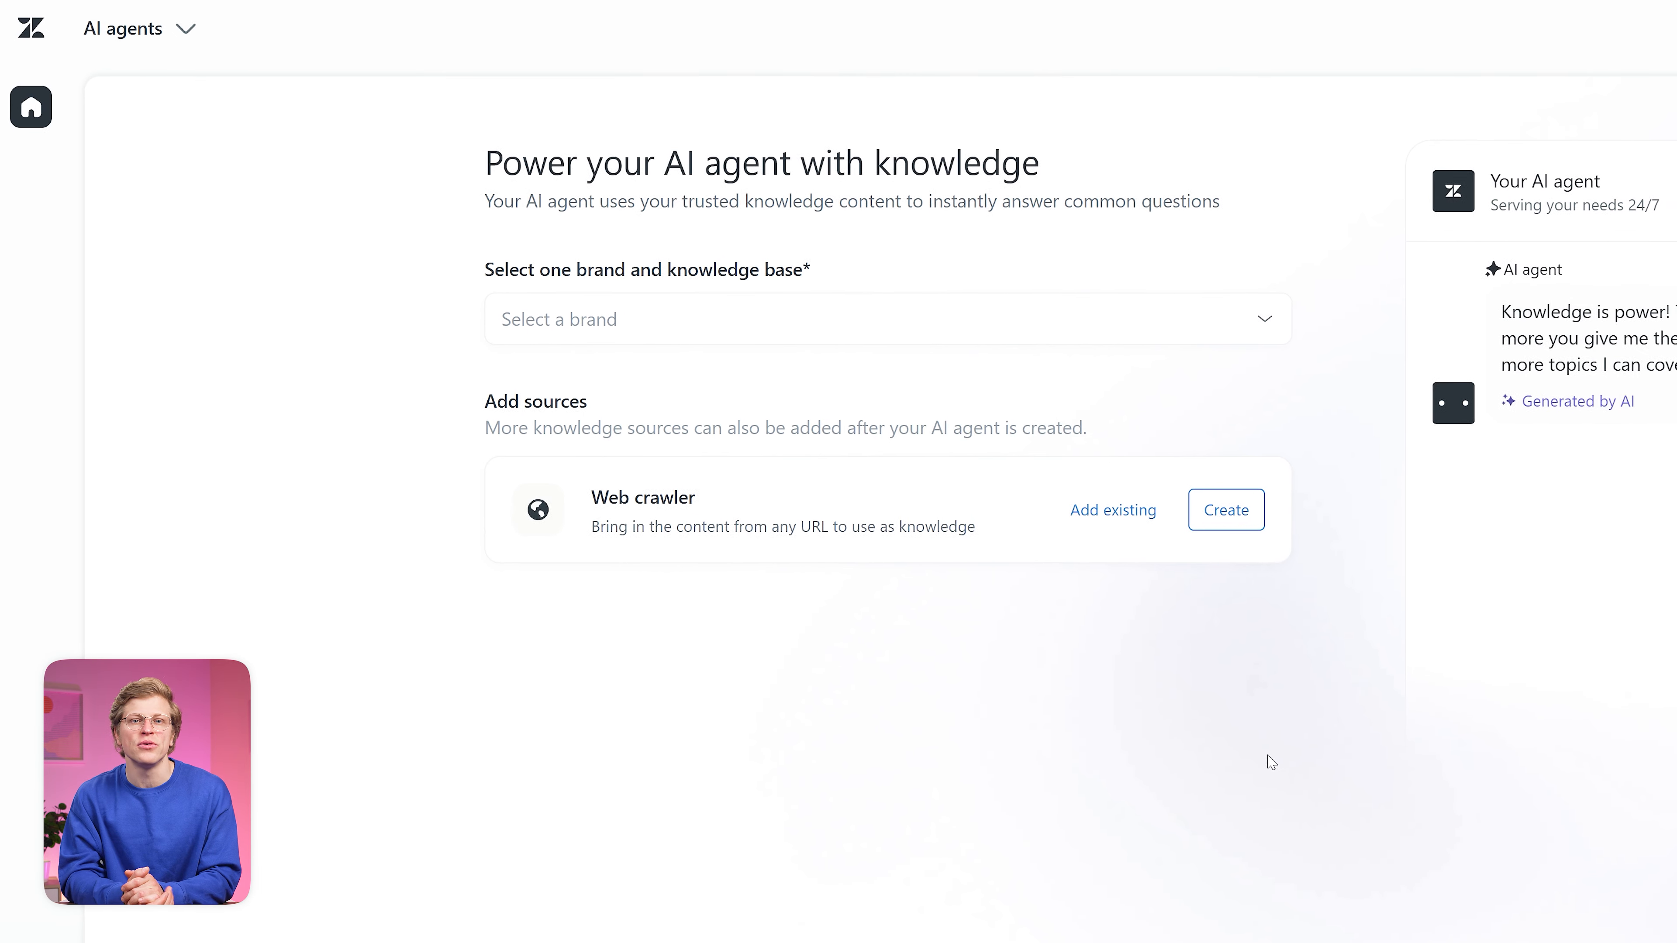
{"action": "left_click", "coordinate": [1220, 330]}
{"action": "left_click", "coordinate": [1053, 401]}
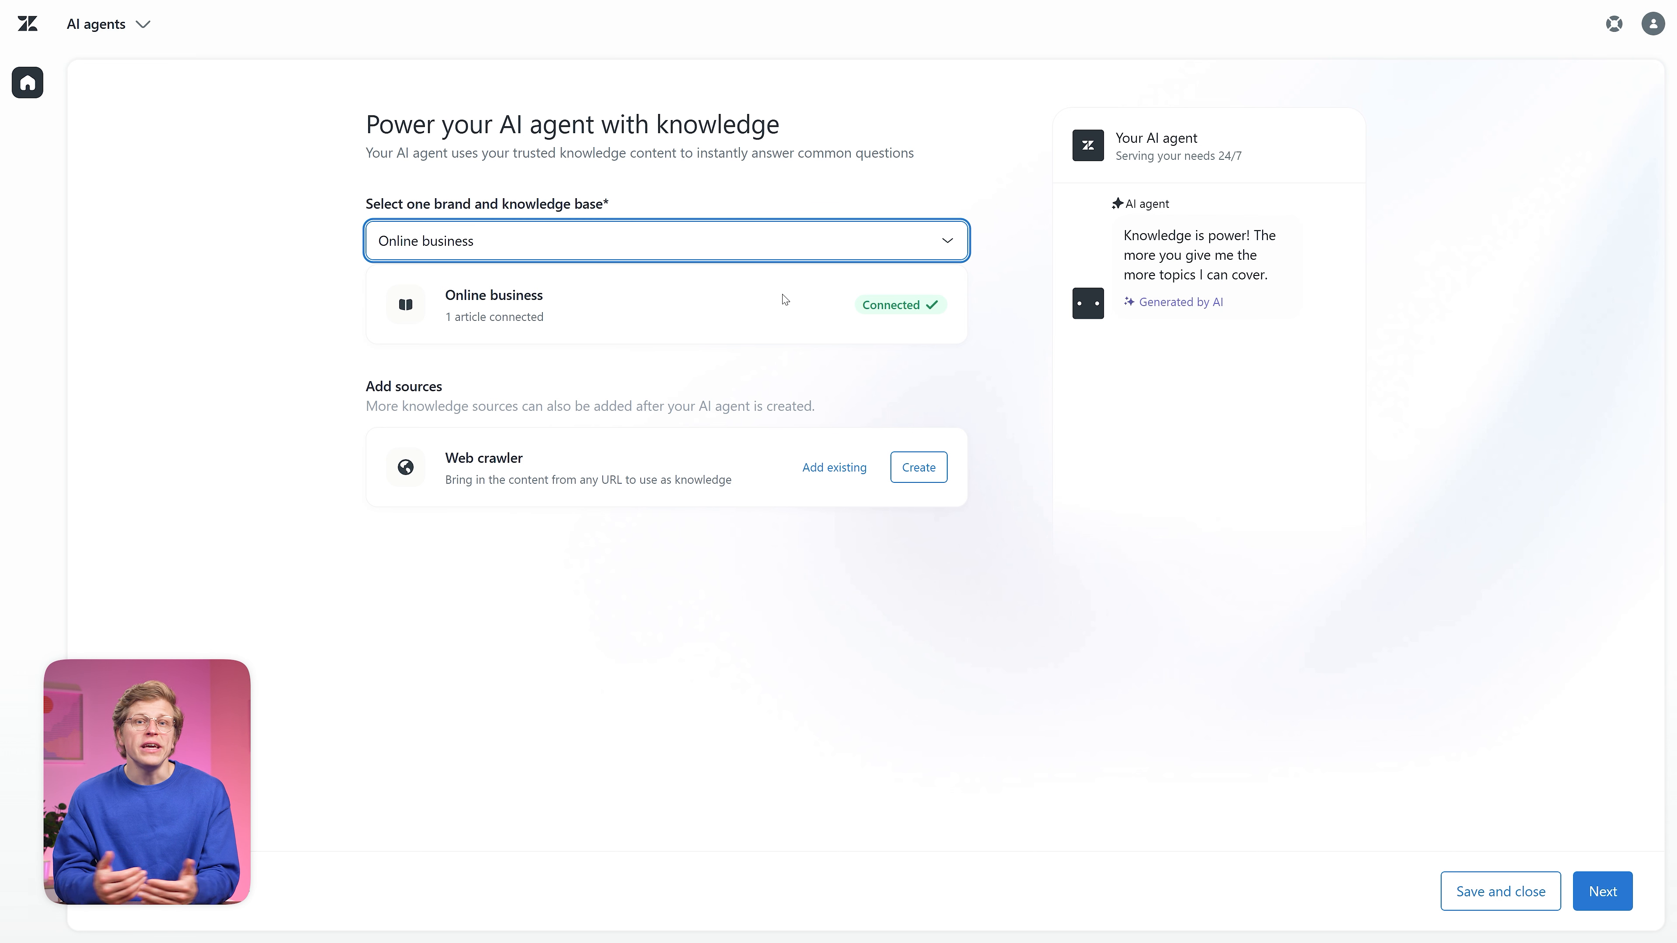
Step: Add a web crawler source named Vlasyev Site Crawler with start URL vlasyev.com, sync it, and continue to personalization
{"action": "left_click", "coordinate": [918, 467]}
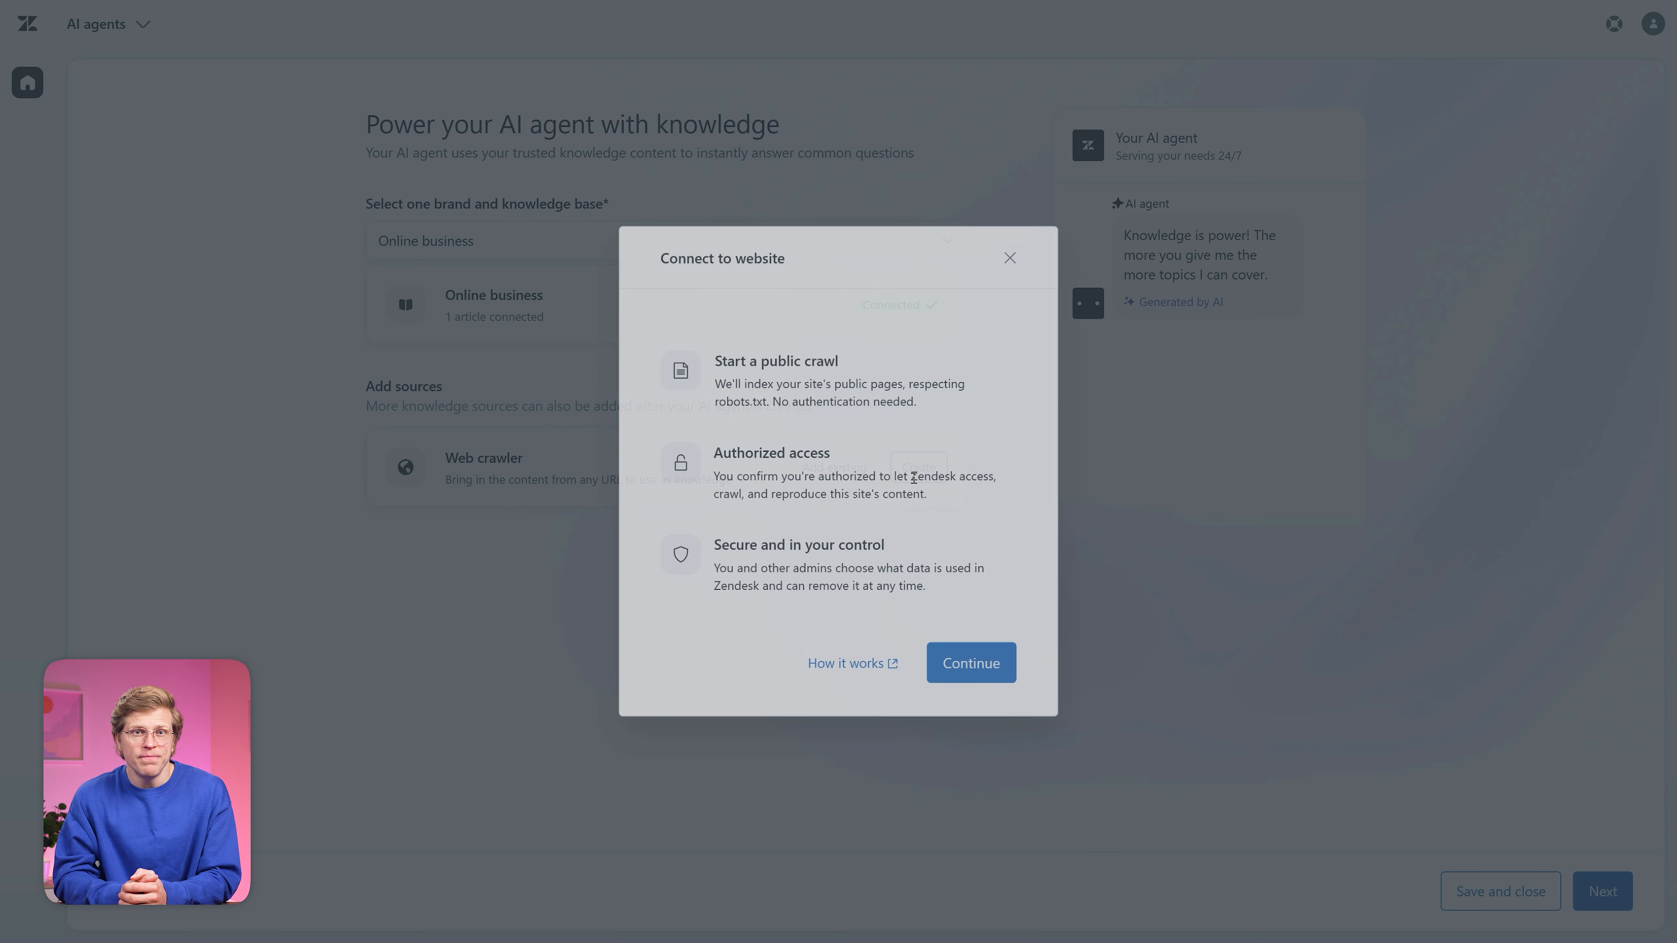
{"action": "left_click", "coordinate": [992, 698]}
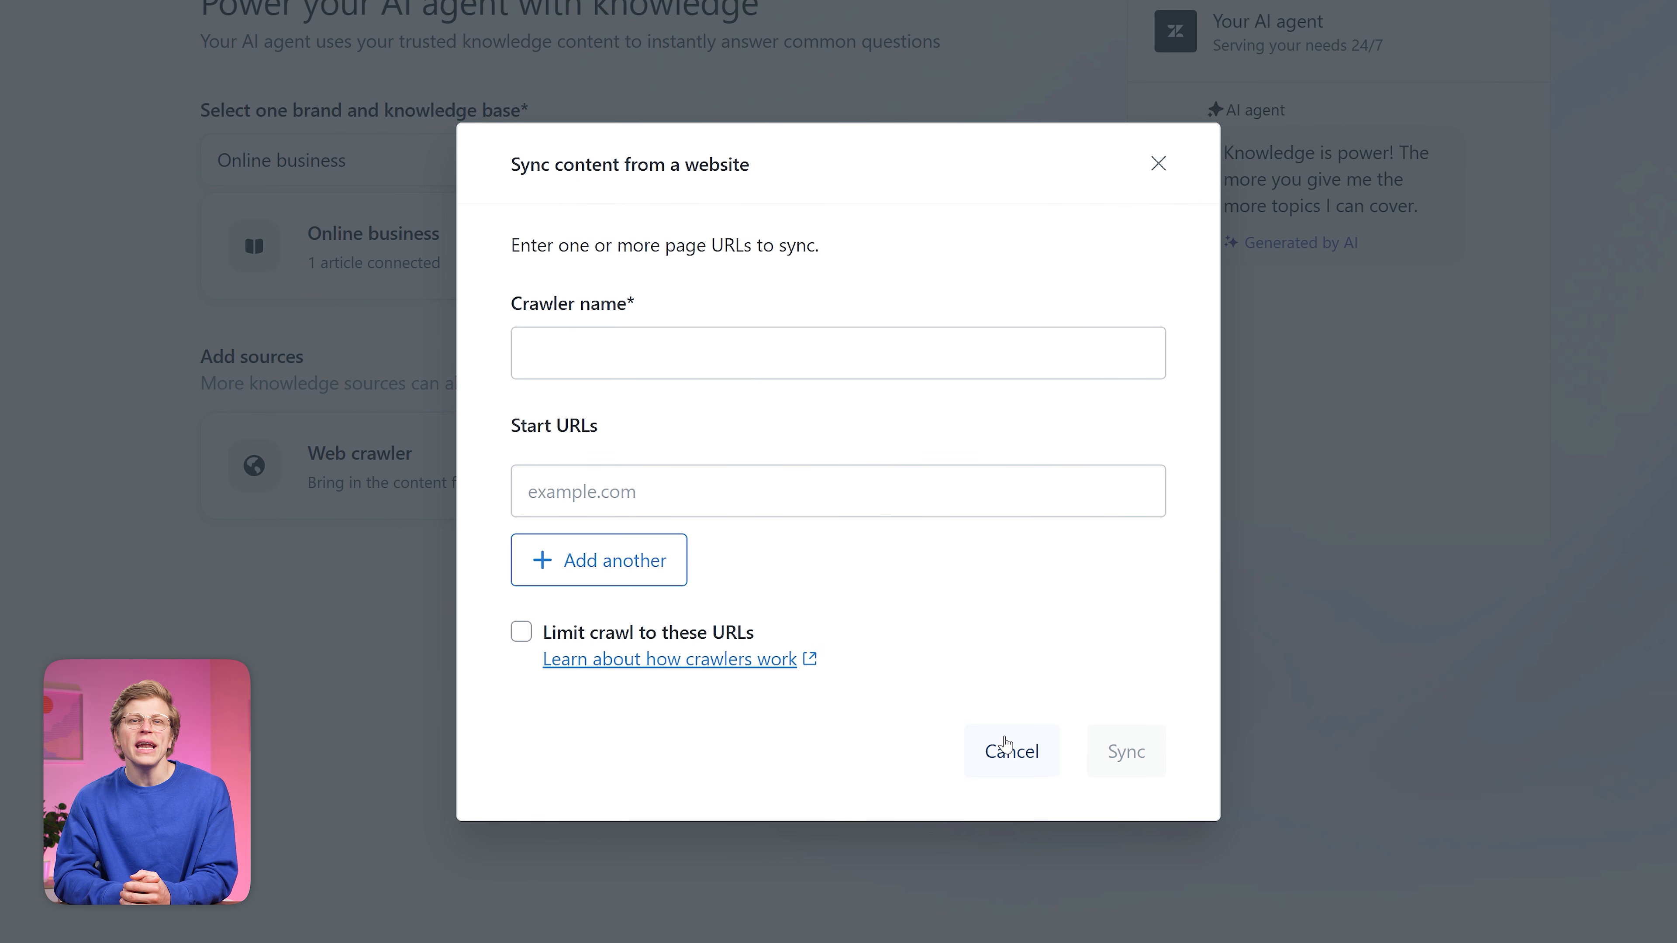
{"action": "left_click", "coordinate": [887, 348]}
{"action": "type", "text": "Vlasyev Site Crawler"}
{"action": "left_click", "coordinate": [882, 492]}
{"action": "type", "text": "vlasyev.com"}
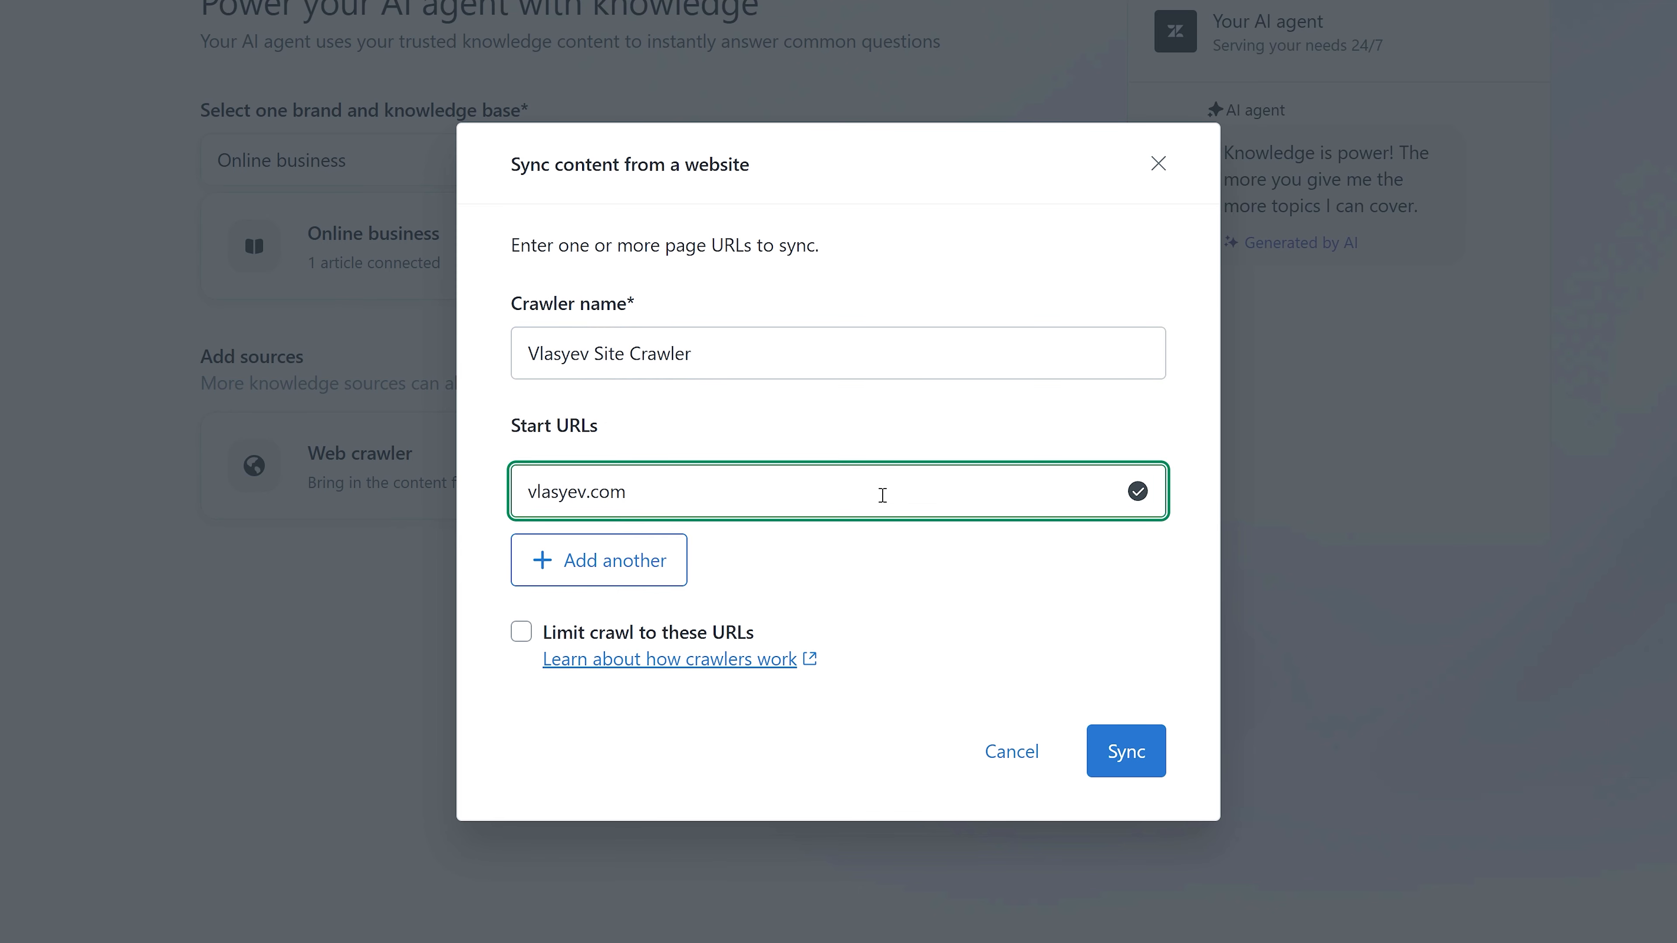
{"action": "left_click", "coordinate": [1126, 756]}
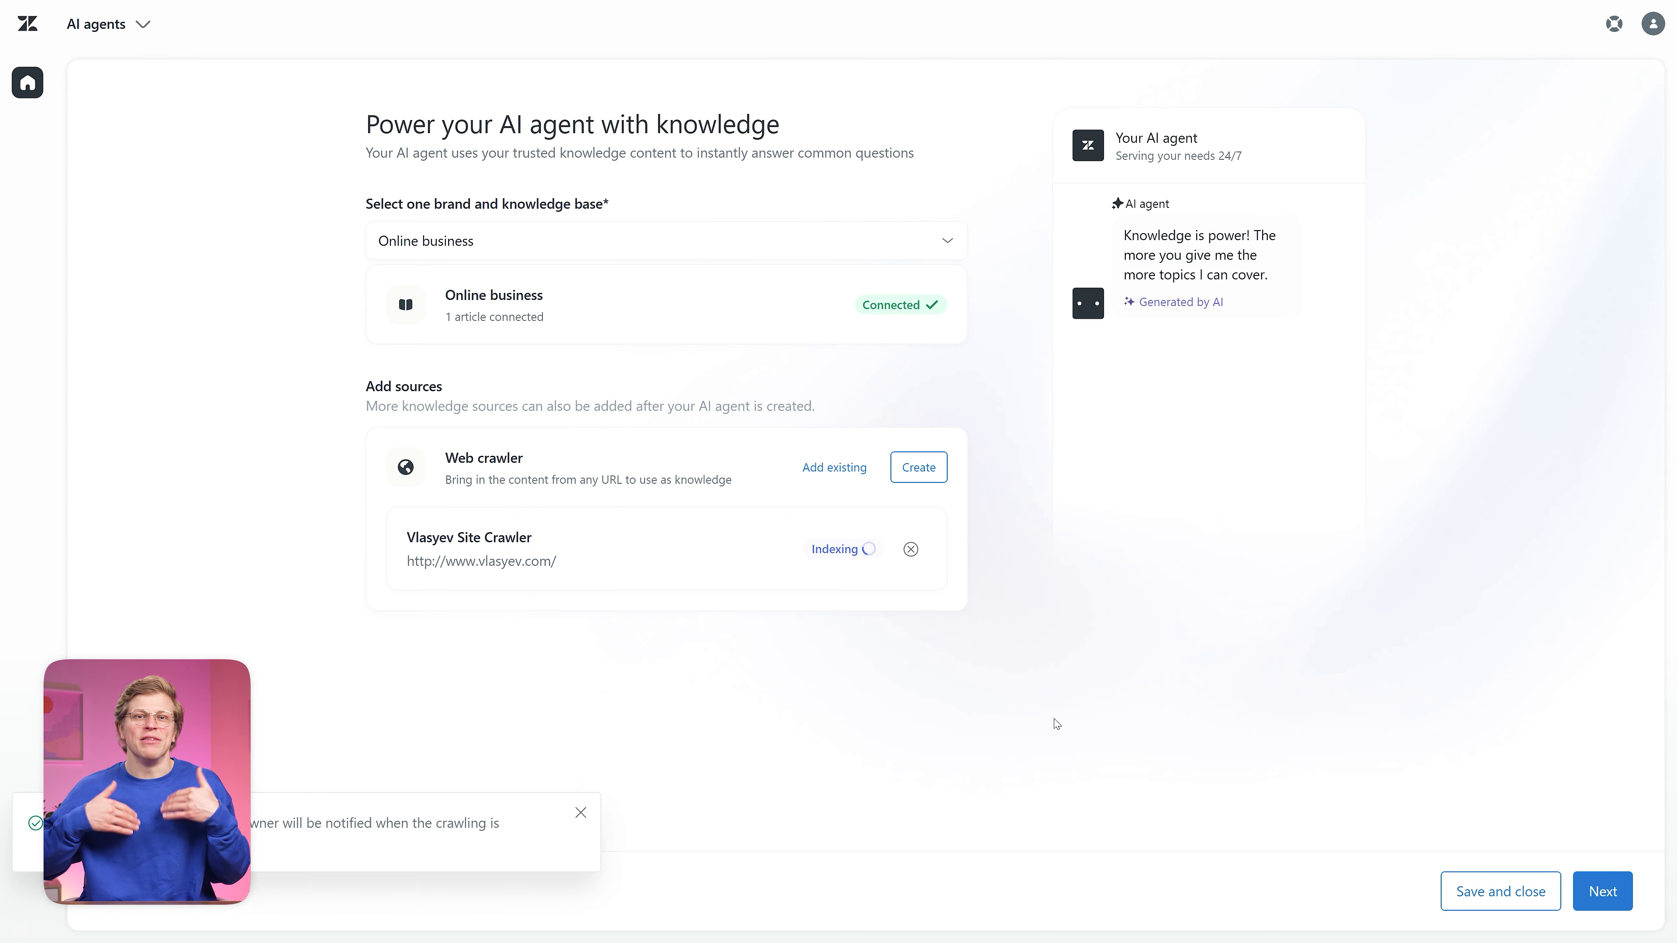
{"action": "left_click", "coordinate": [1602, 891]}
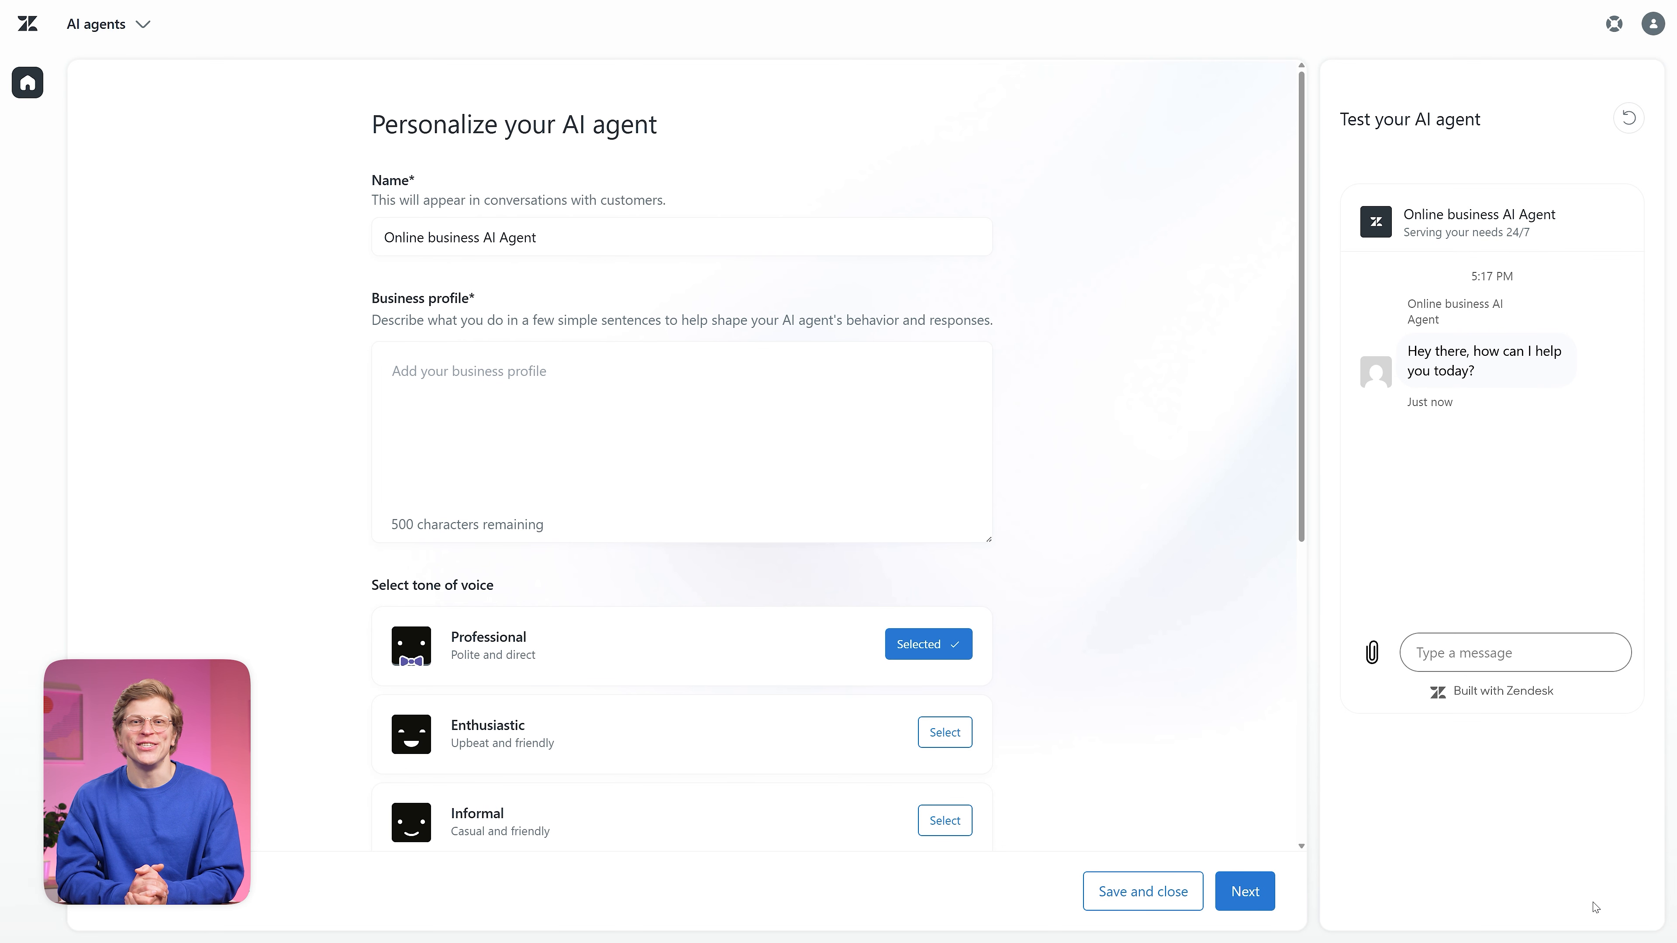
Step: Rename the AI agent as Cleo
{"action": "left_click", "coordinate": [749, 240]}
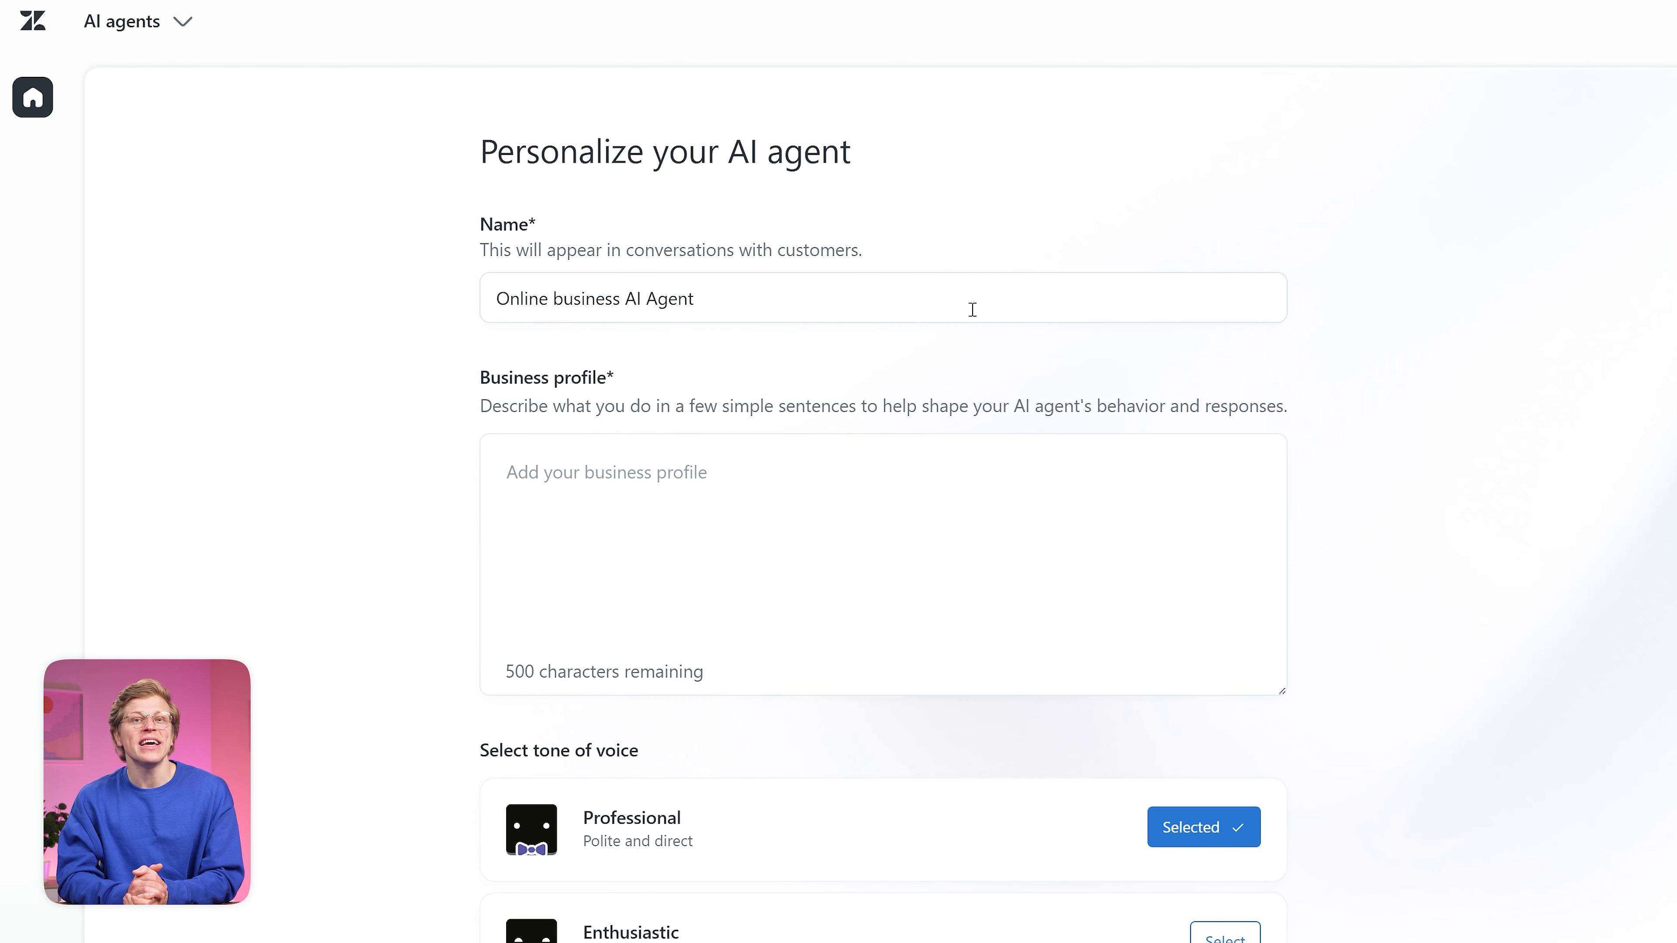
{"action": "key", "text": "ctrl+a"}
{"action": "key", "text": "BackSpace"}
{"action": "type", "text": "Cleo"}
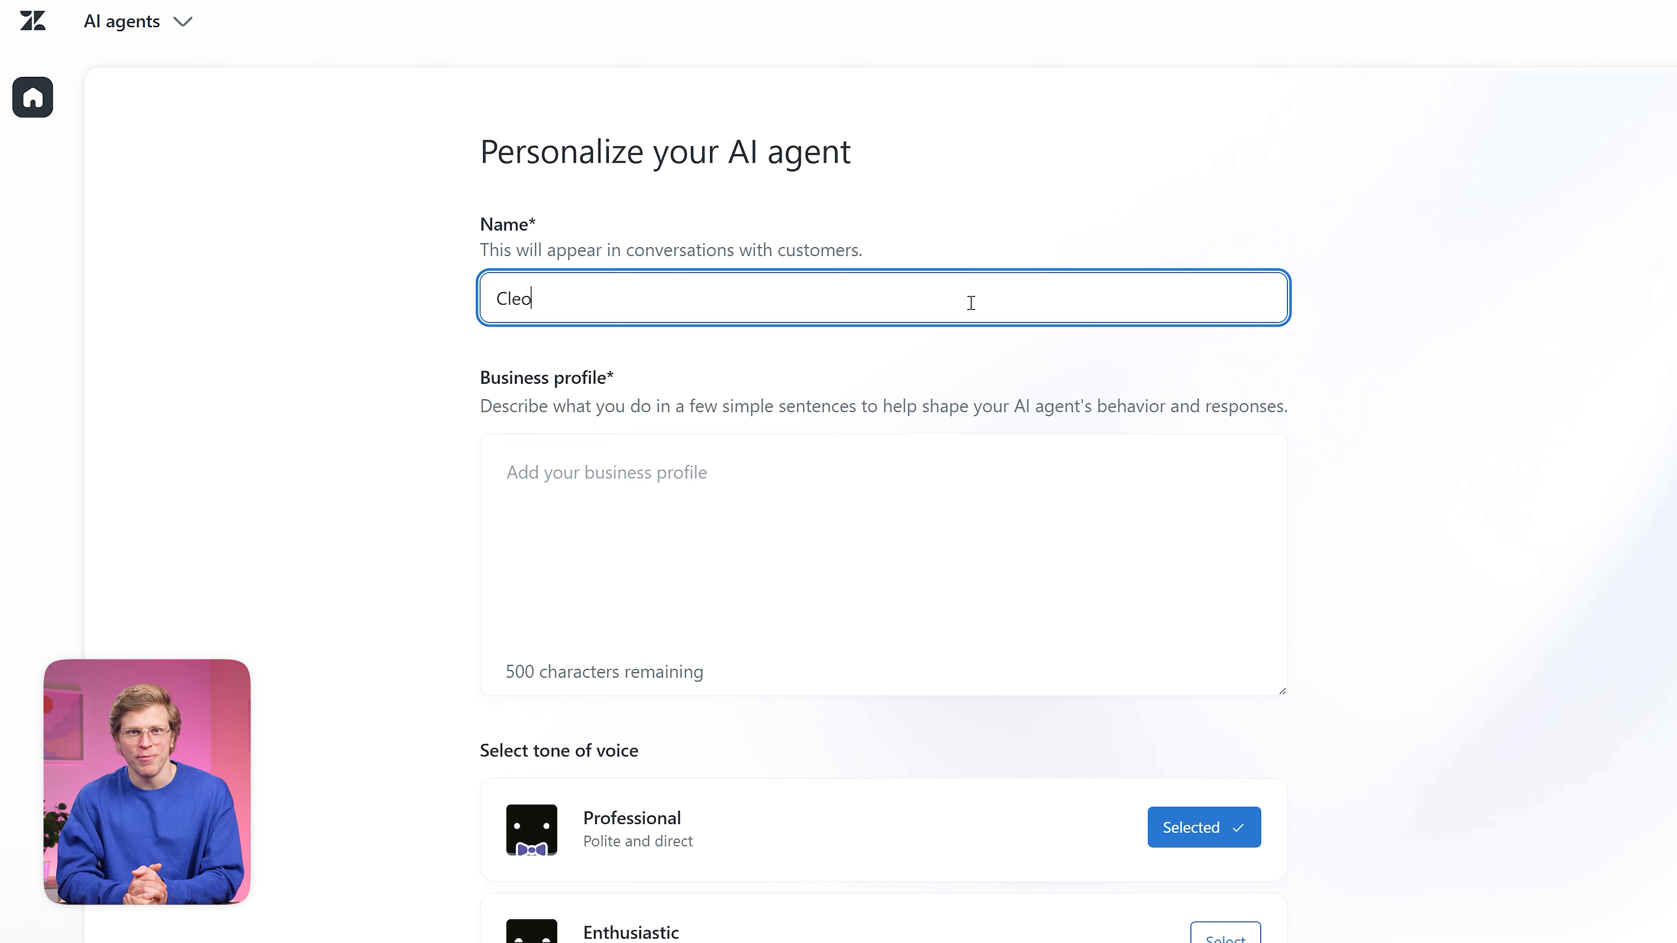
Step: Write a business profile presenting GV Marketing as a YouTube tutorial and sponsored video script producer, covering its software clients, video types, audience, and research-to-delivery workflow
{"action": "left_click", "coordinate": [1087, 465]}
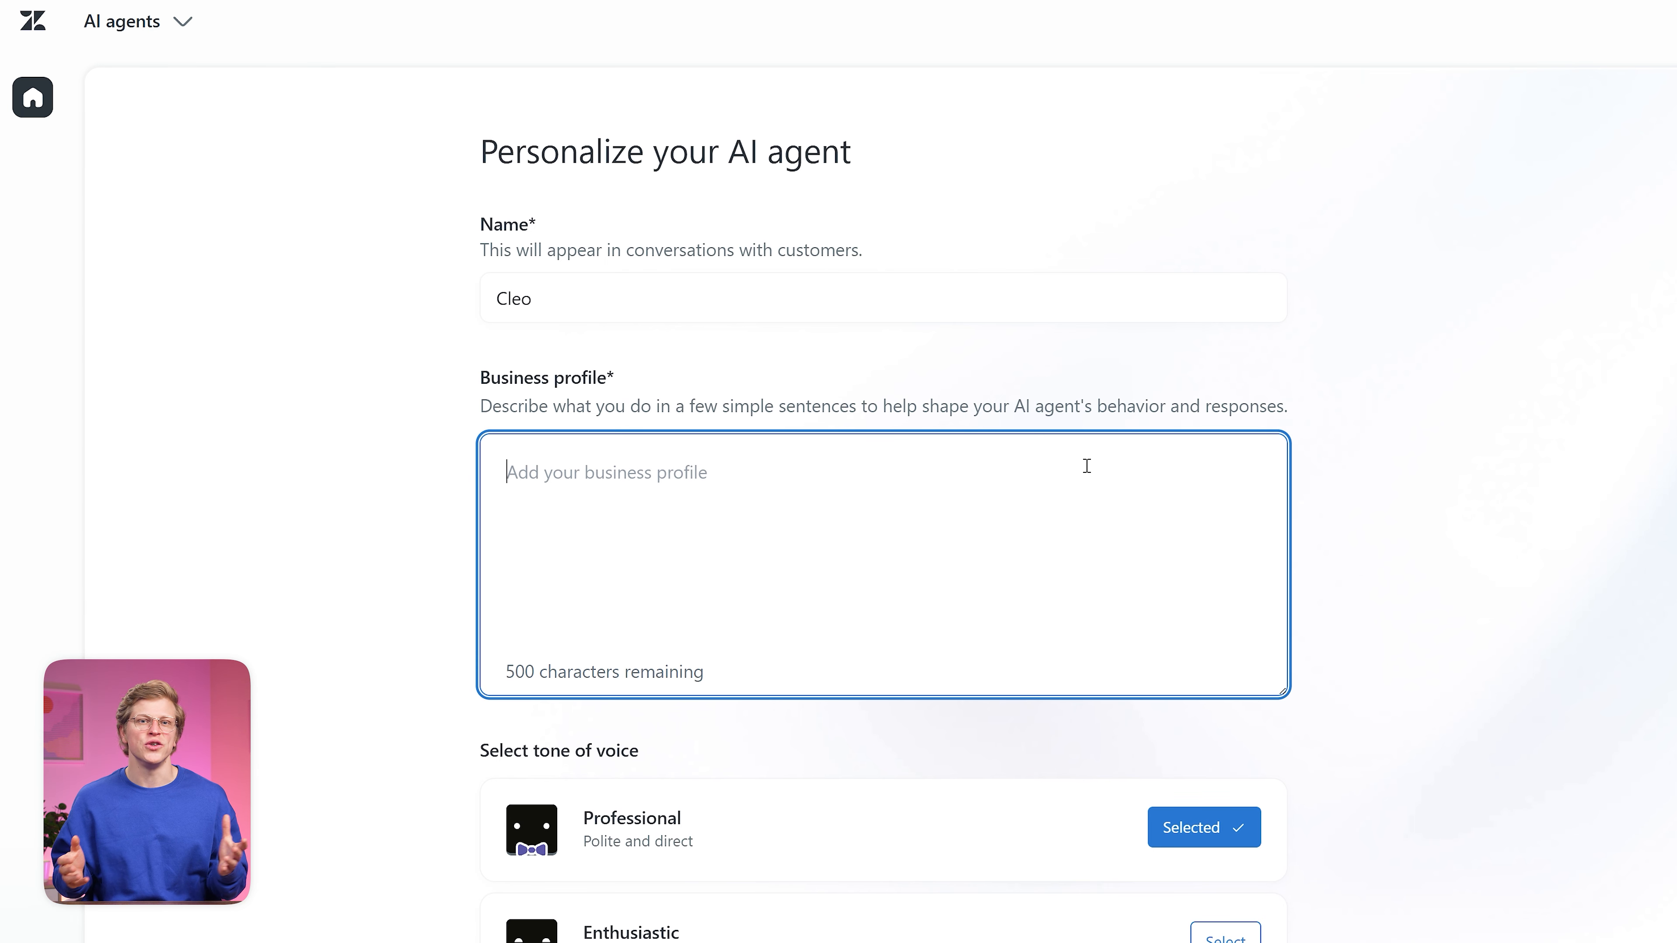
{"action": "type", "text": "GV Marketing is a content production company specializing in long-form YouTube tutorials and sponsored video s"}
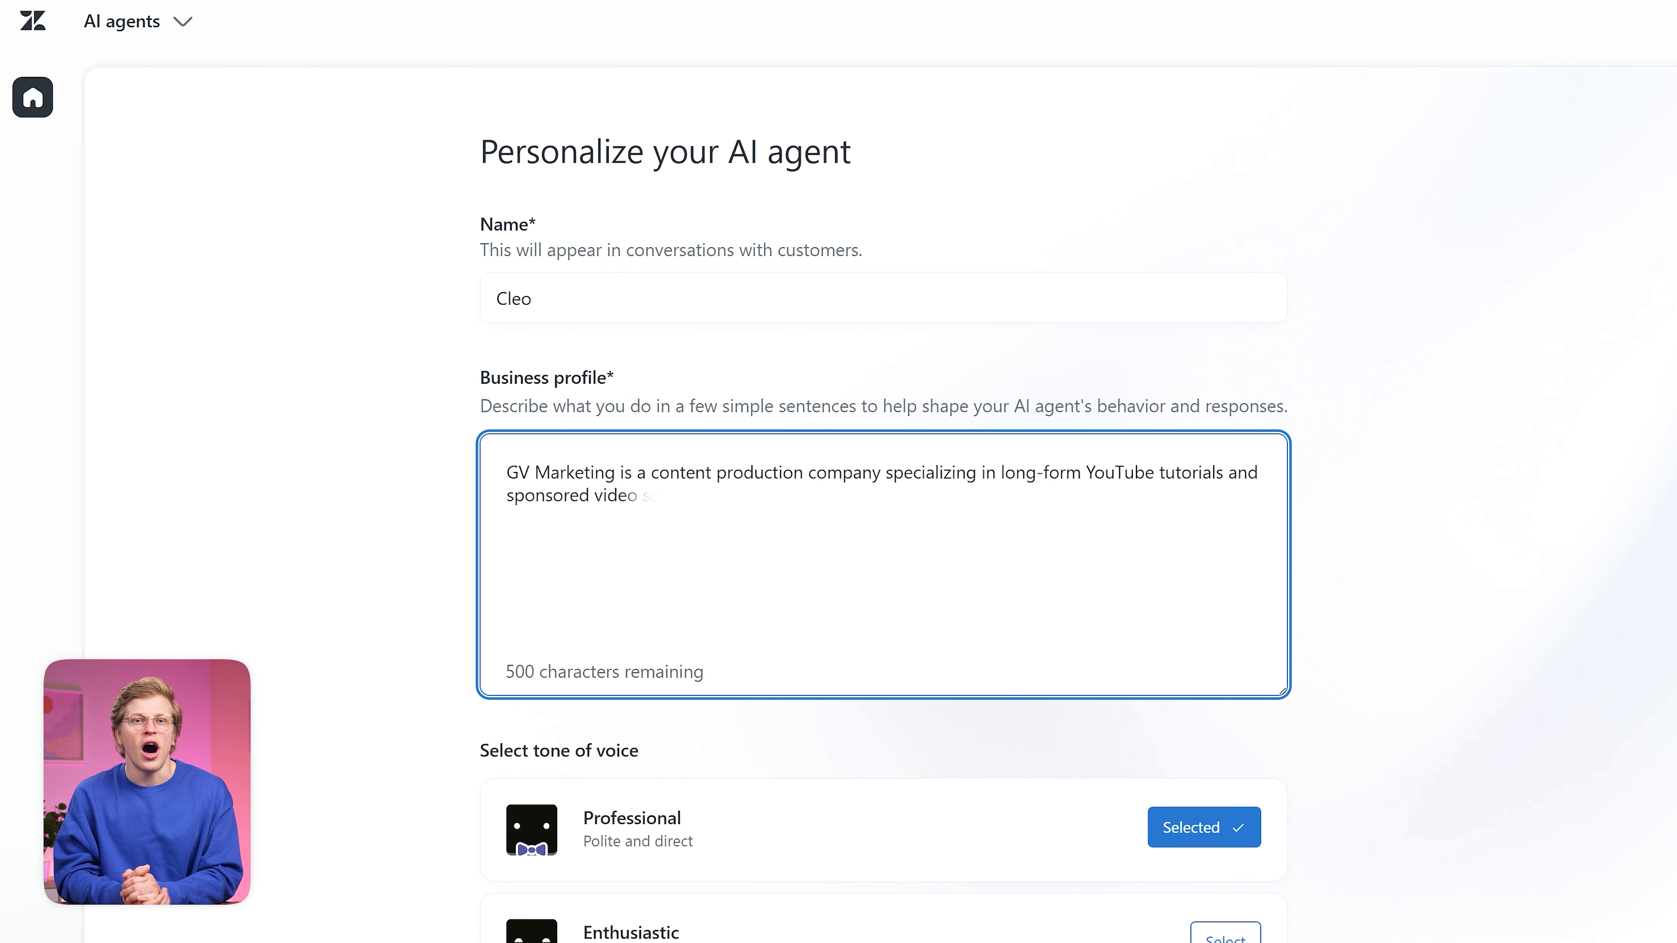
{"action": "type", "text": "cripts for software platforms. We work with clients including Atlassian, monday.com, Pipedrive, Semrush, and Zendesk, producing comparison videos,"}
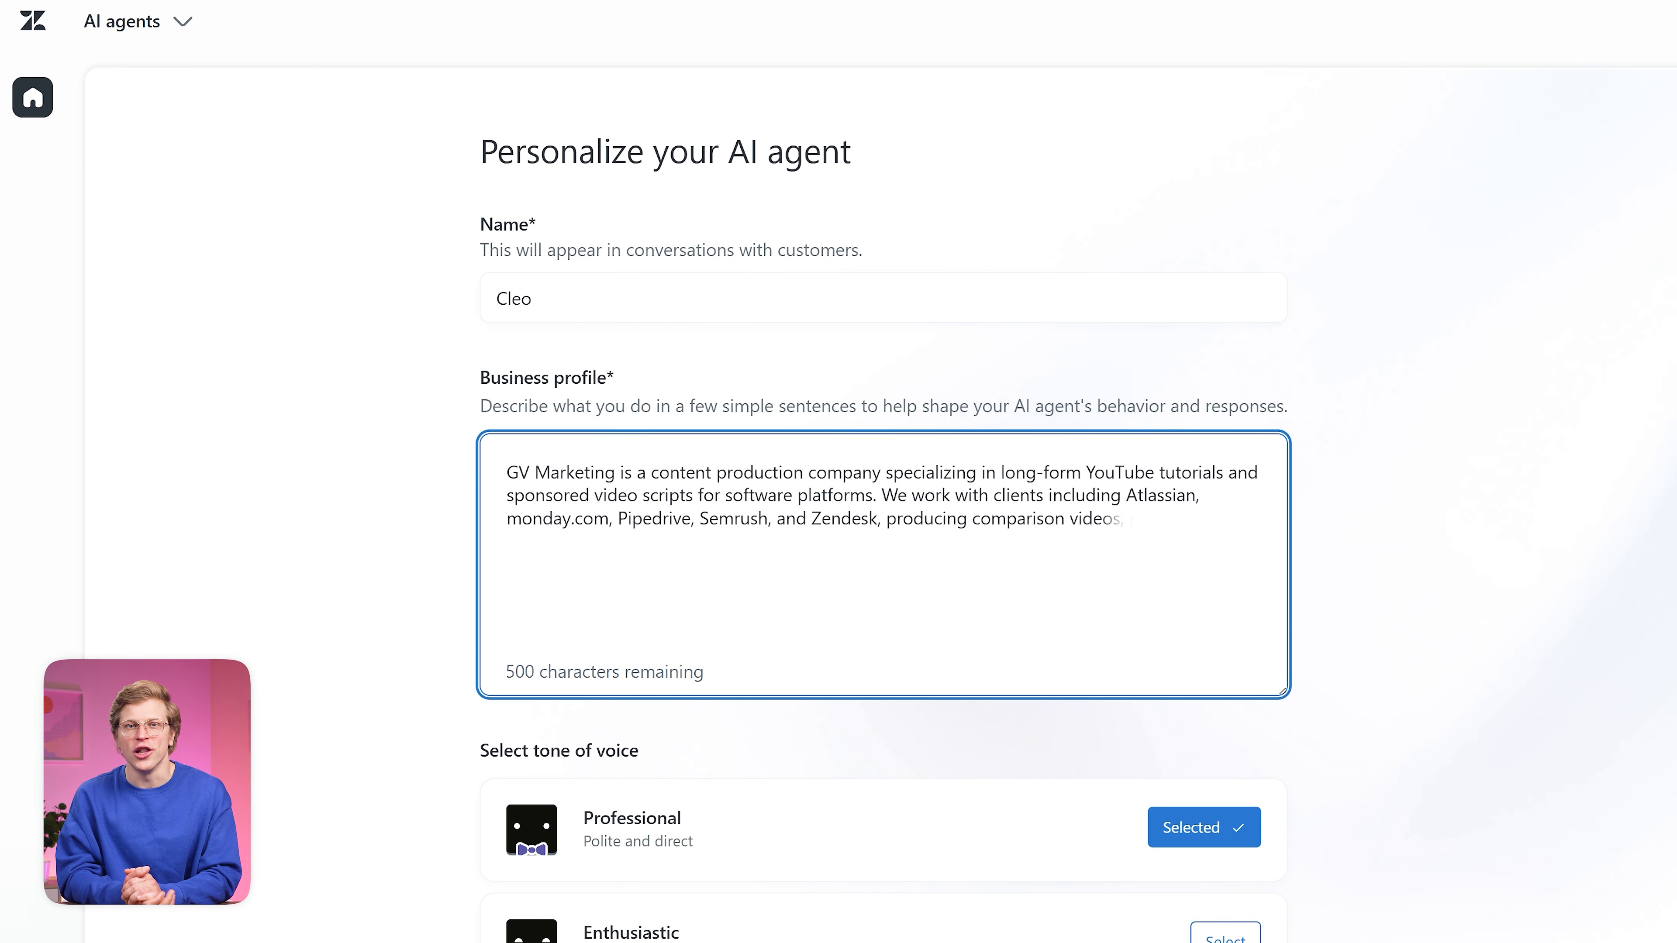
{"action": "type", "text": " product tutorials, and feature deep-dives for a global audience of business software users. Our team handles everything from initial rese"}
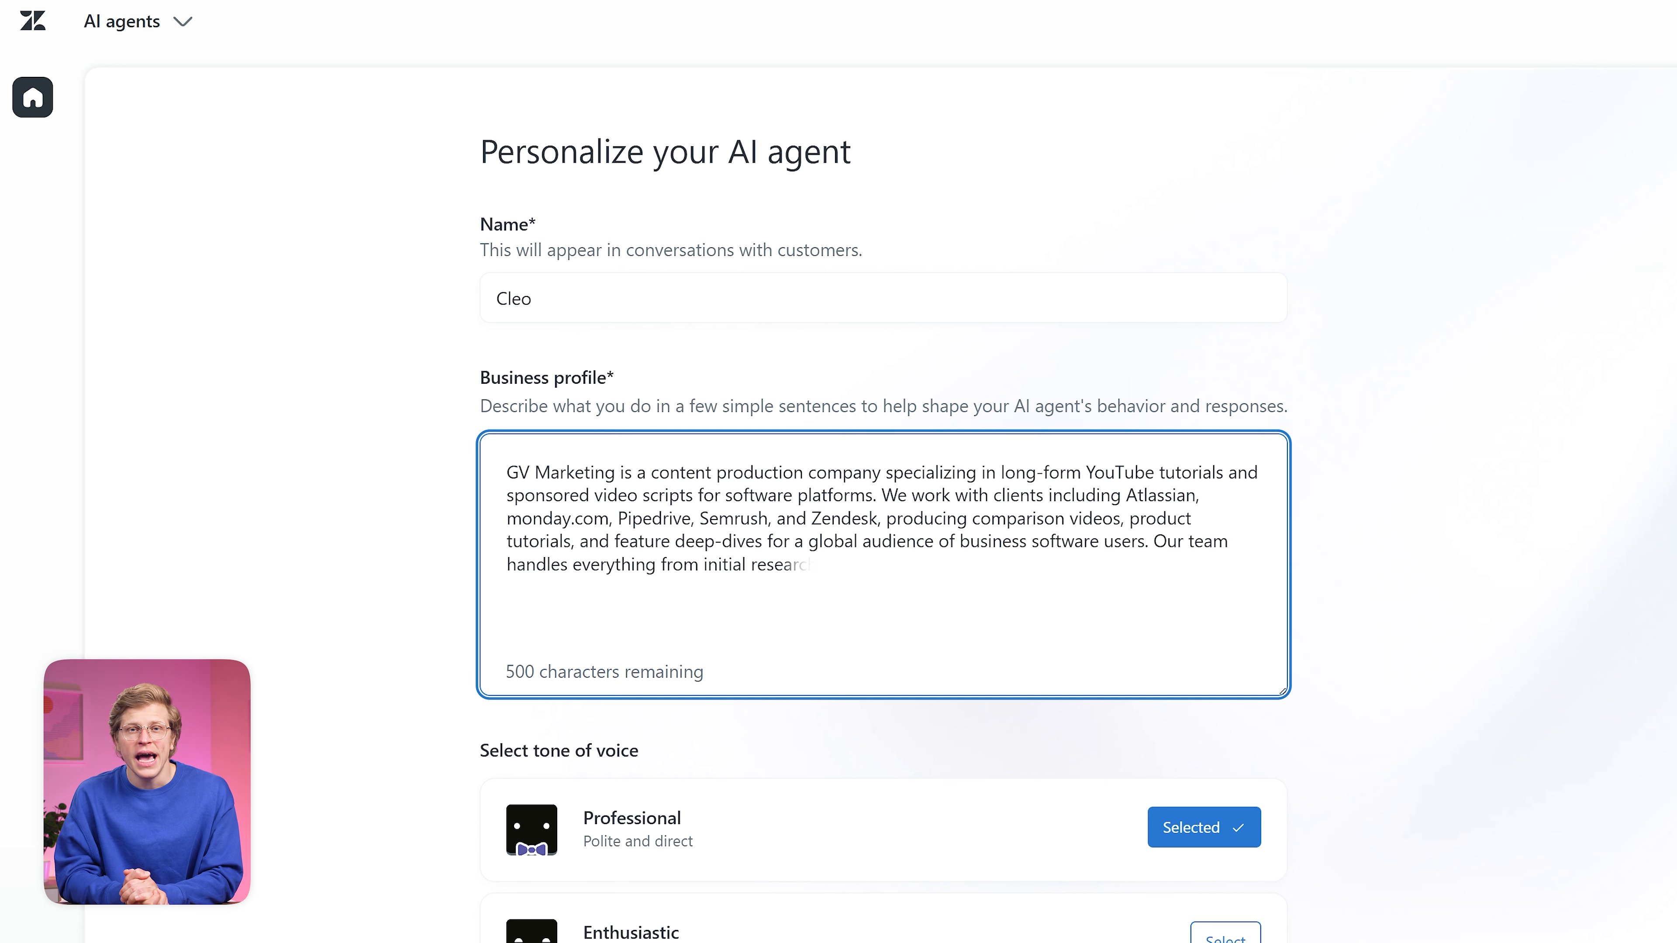
{"action": "type", "text": "arch and scripting to editorial review and client delivery."}
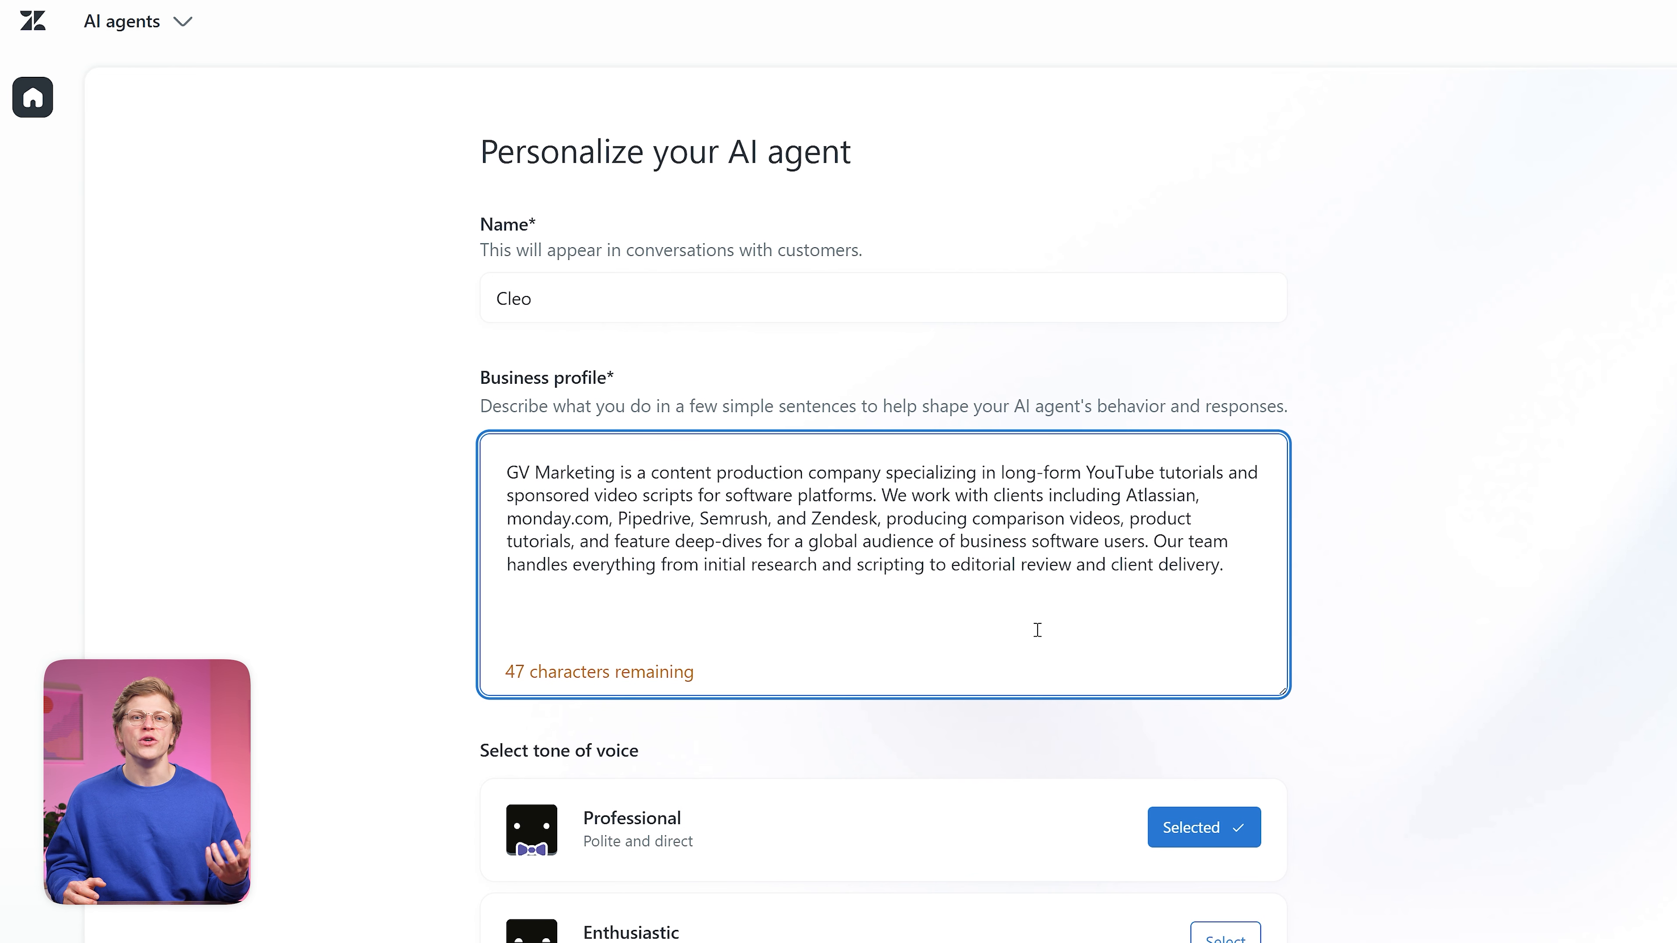
Step: Keep the Professional tone of voice and English as default language, and continue to the messaging setup
{"action": "left_click", "coordinate": [1033, 726]}
{"action": "scroll", "coordinate": [1030, 706], "scroll_direction": "down", "scroll_amount": 4}
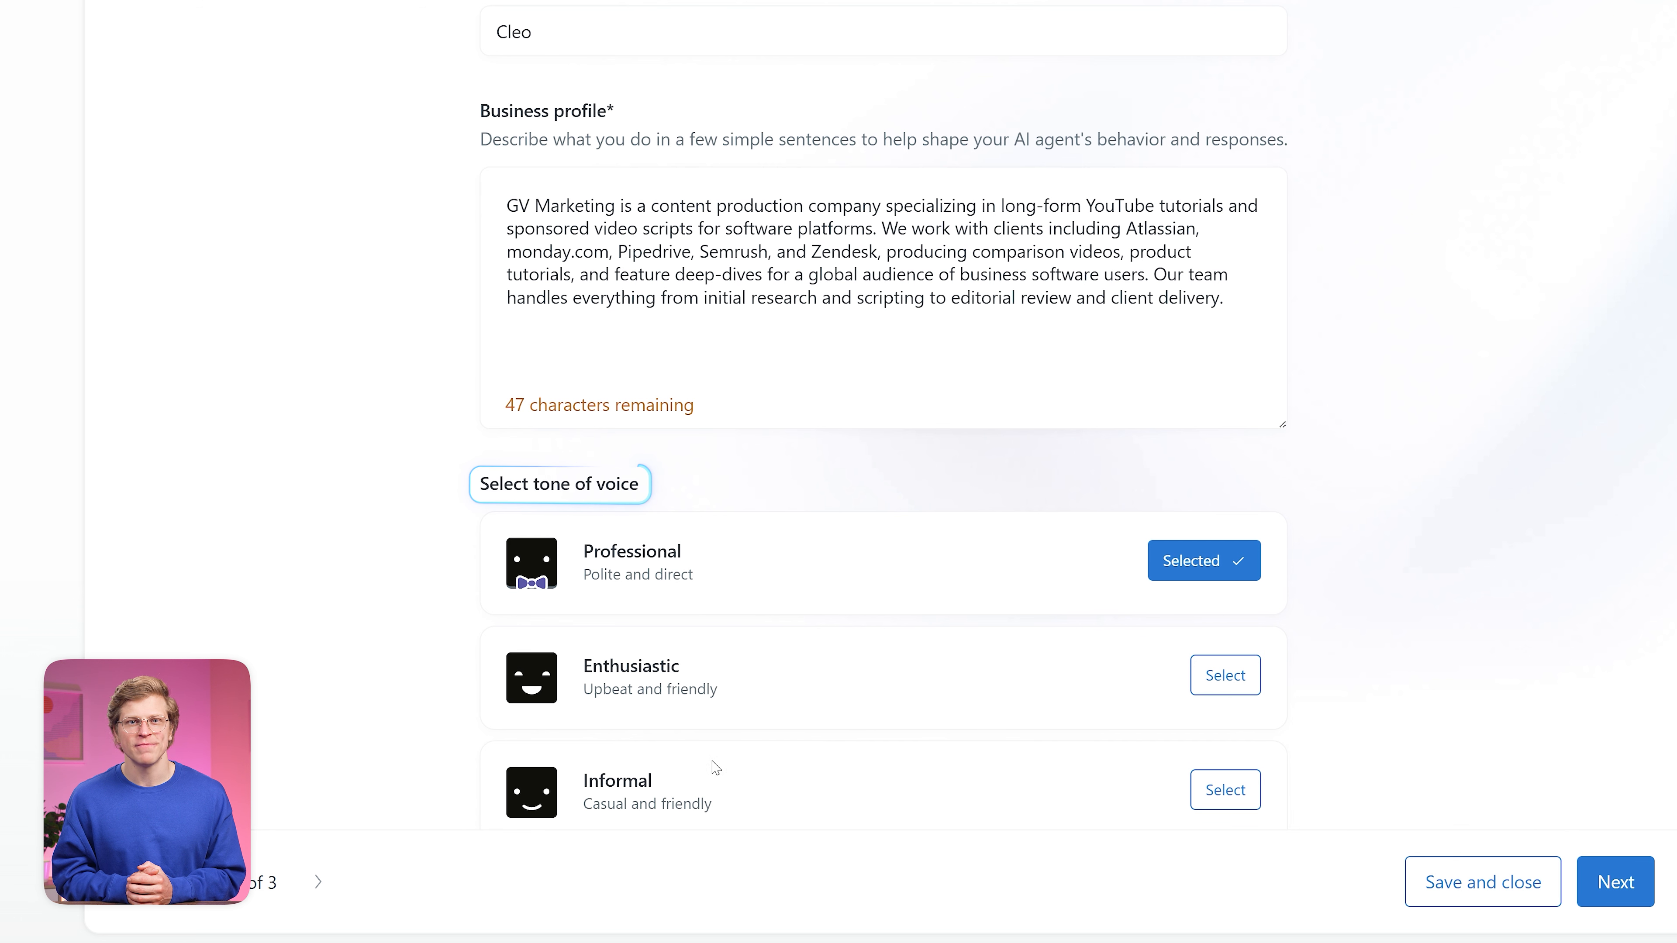
{"action": "scroll", "coordinate": [693, 564], "scroll_direction": "down", "scroll_amount": 10}
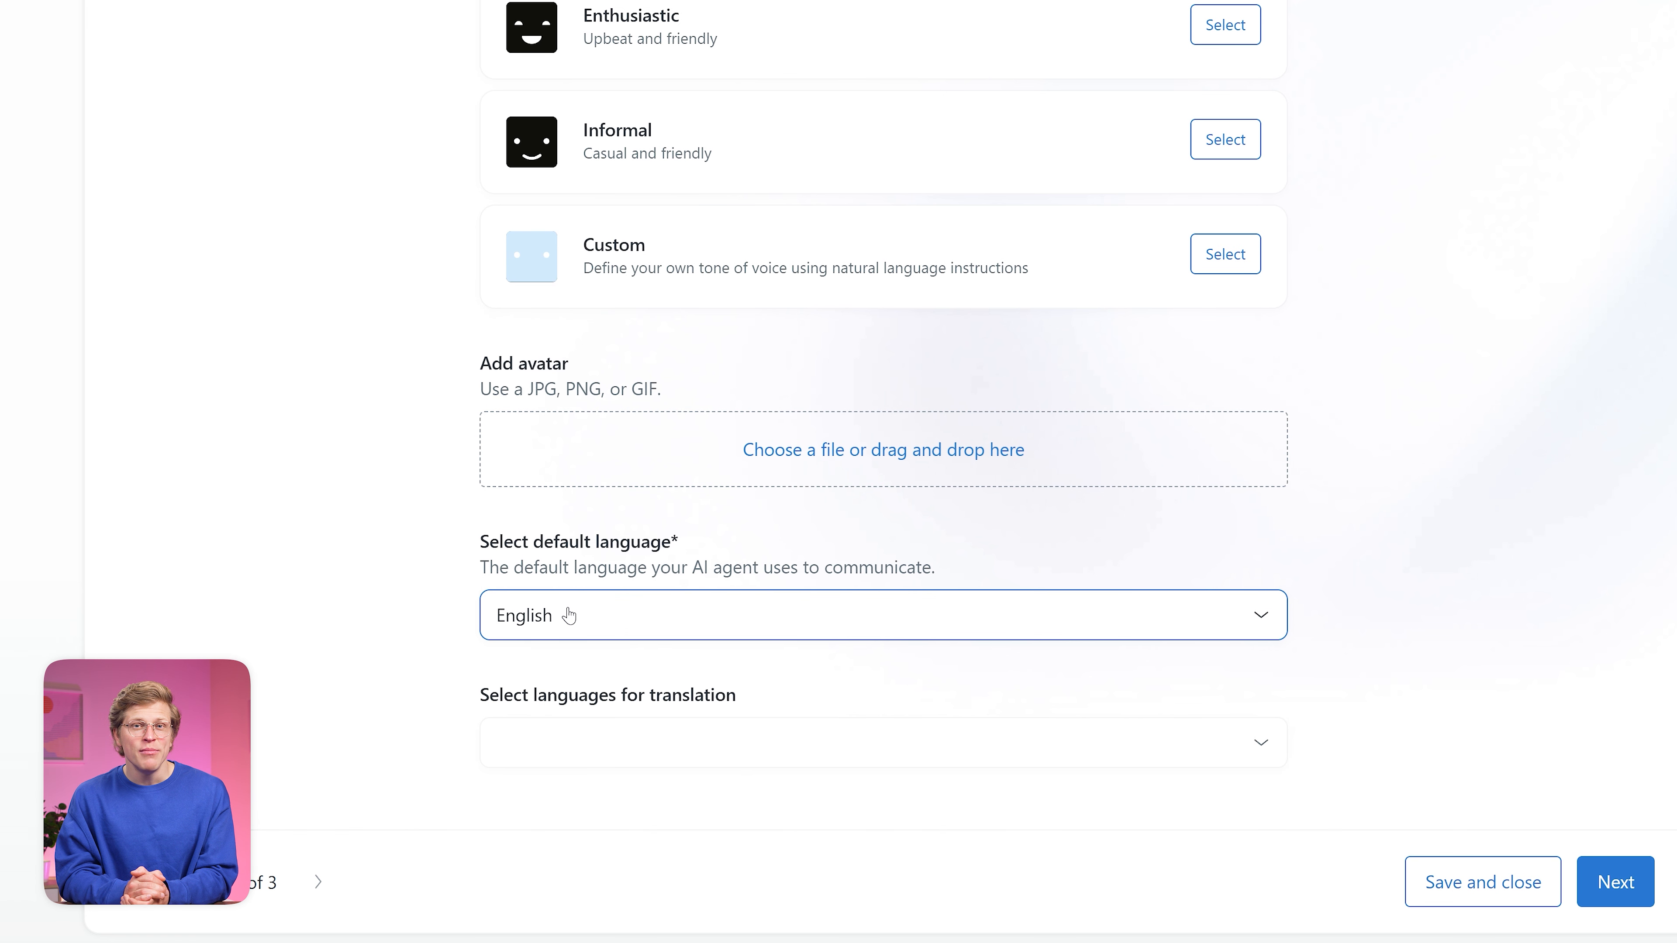
{"action": "left_click", "coordinate": [1615, 882]}
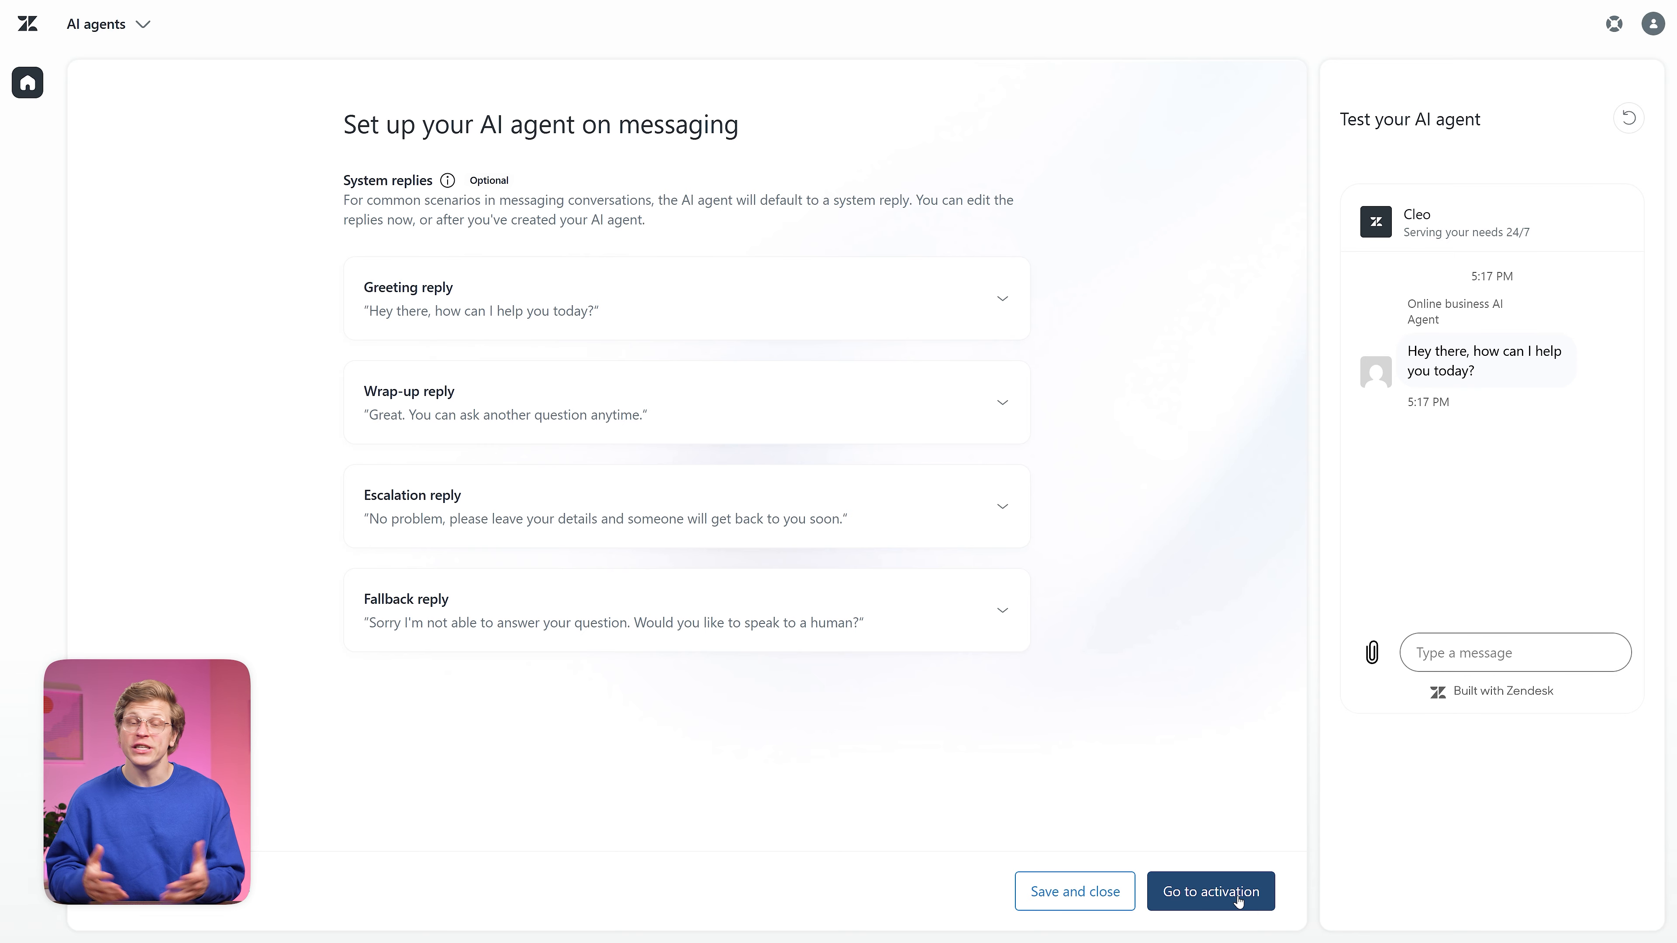
Step: Reword the wrap-up reply to offer further help after a helpful answer, and to apologize and offer a team handover after an unhelpful one
{"action": "left_click", "coordinate": [1002, 405]}
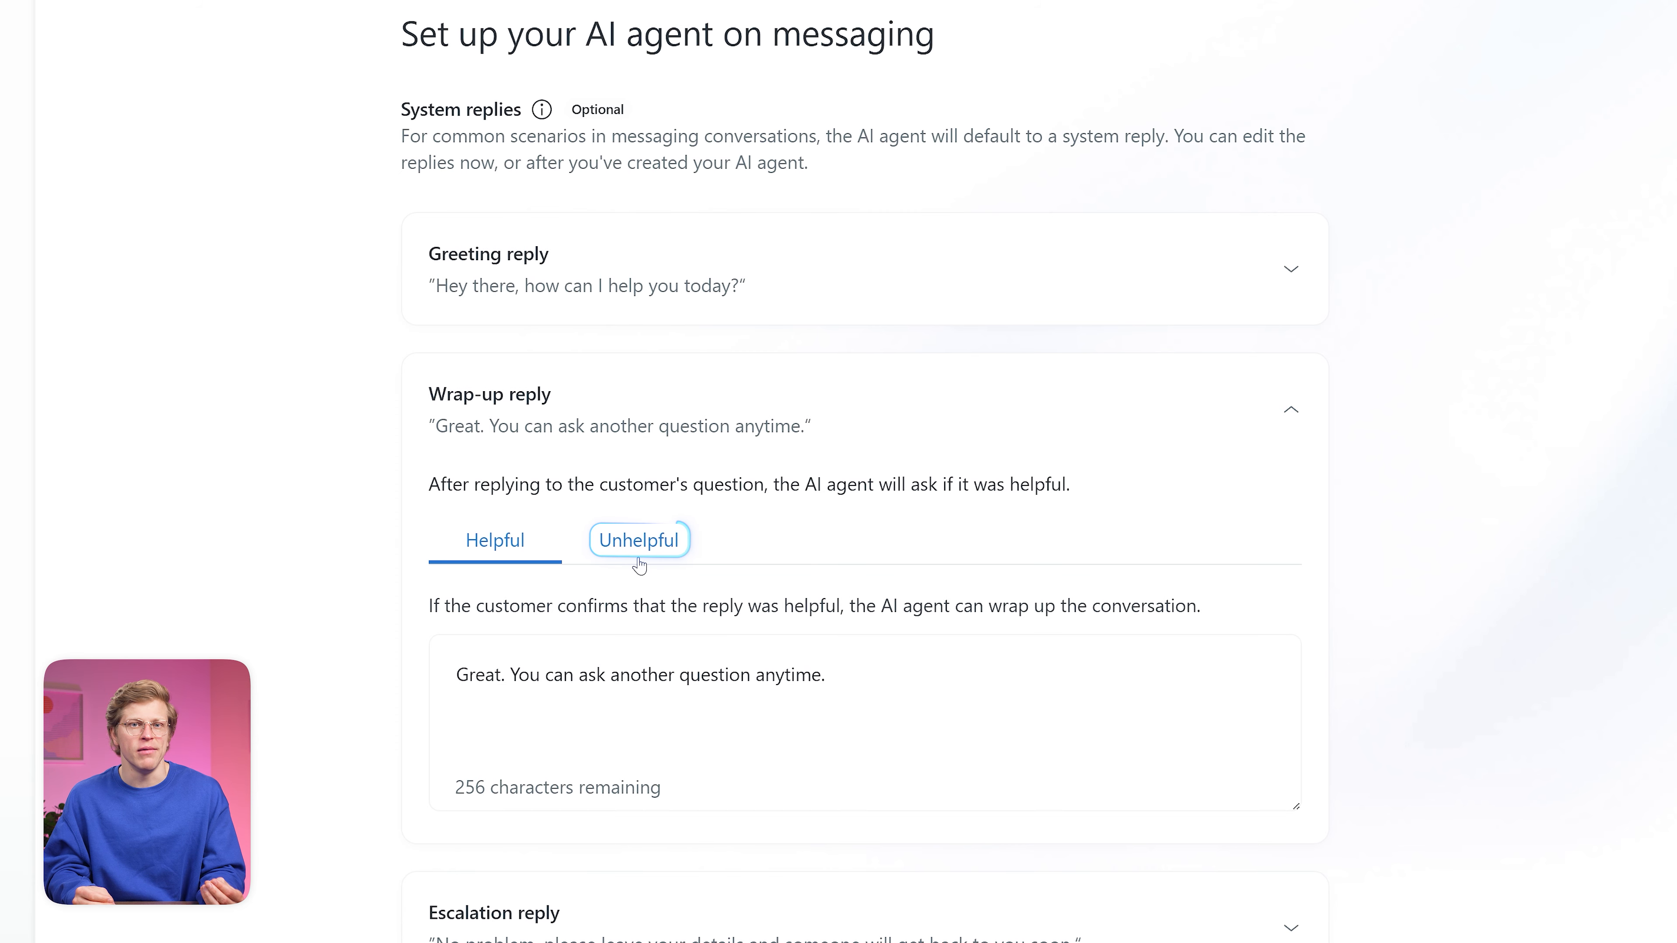
{"action": "left_click", "coordinate": [1018, 732]}
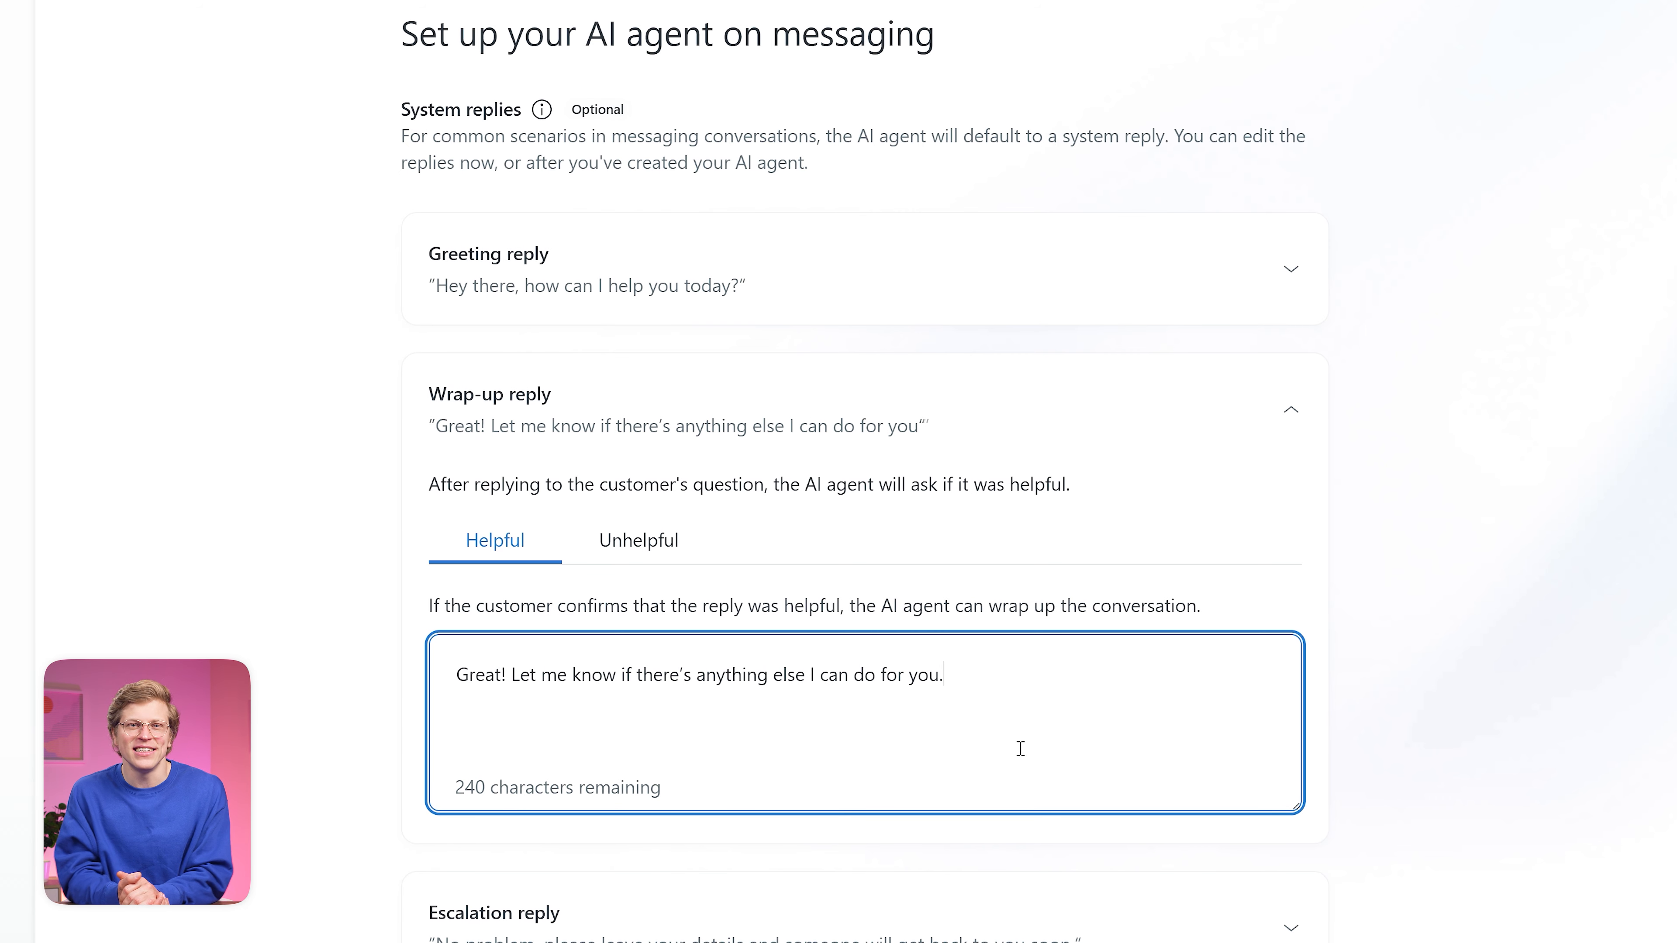
{"action": "left_click", "coordinate": [647, 564]}
{"action": "left_click", "coordinate": [1107, 768]}
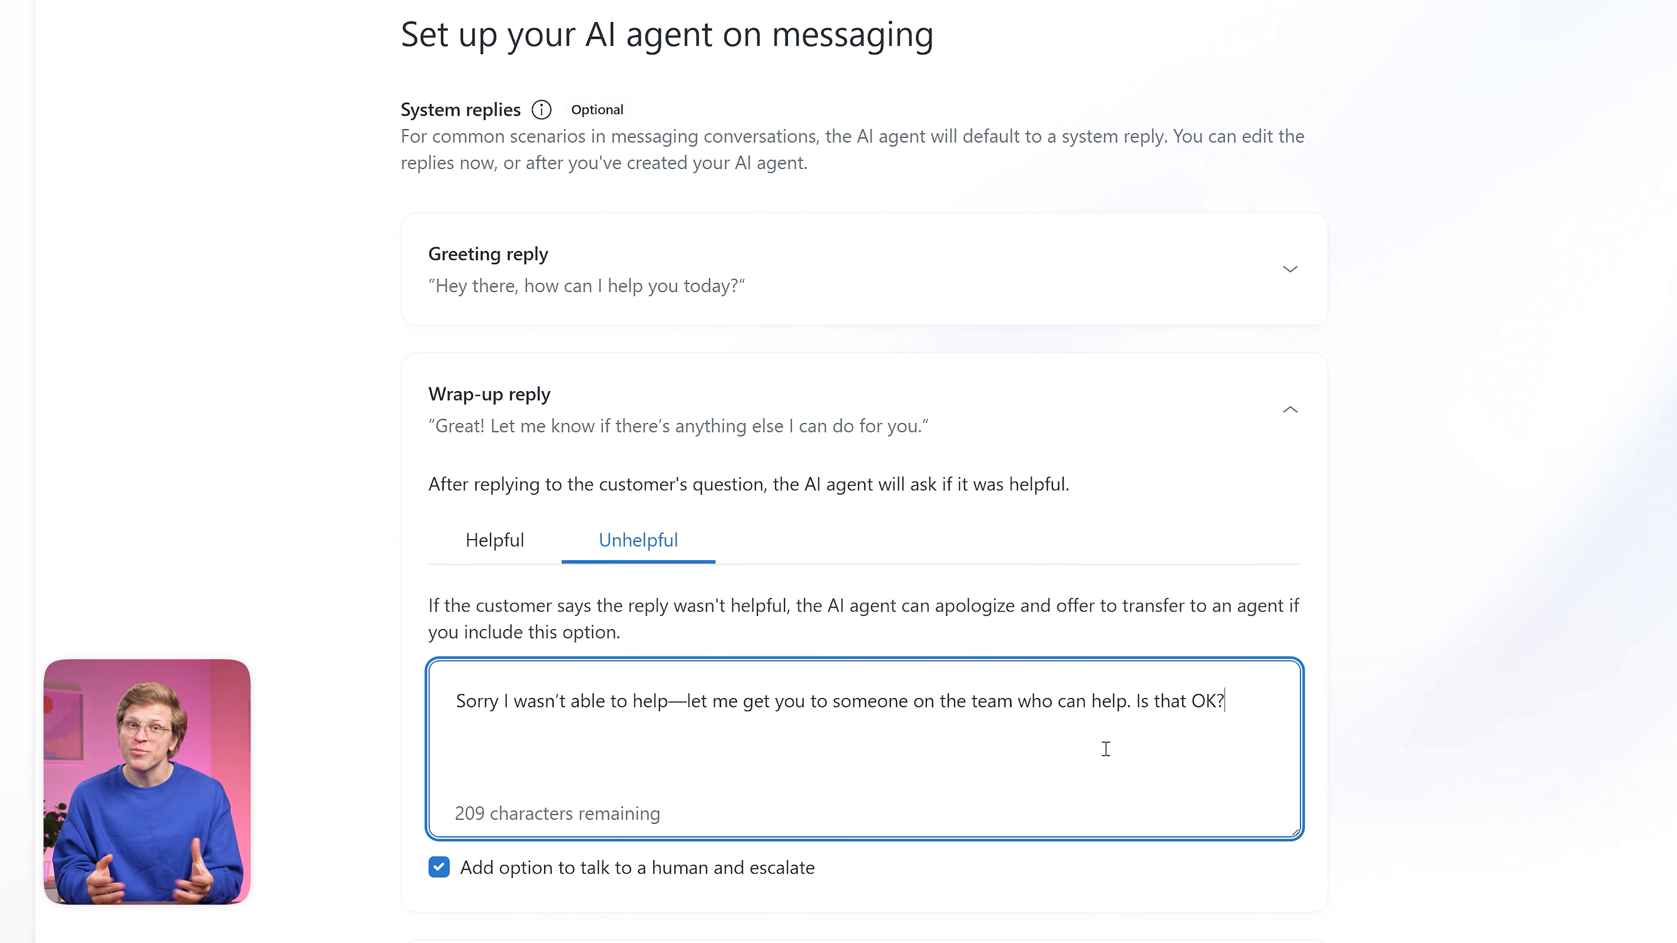
Step: Test the agent by asking "What brands does GV Marketing regularly work with?" and read through its answer and sources
{"action": "left_click", "coordinate": [1550, 838]}
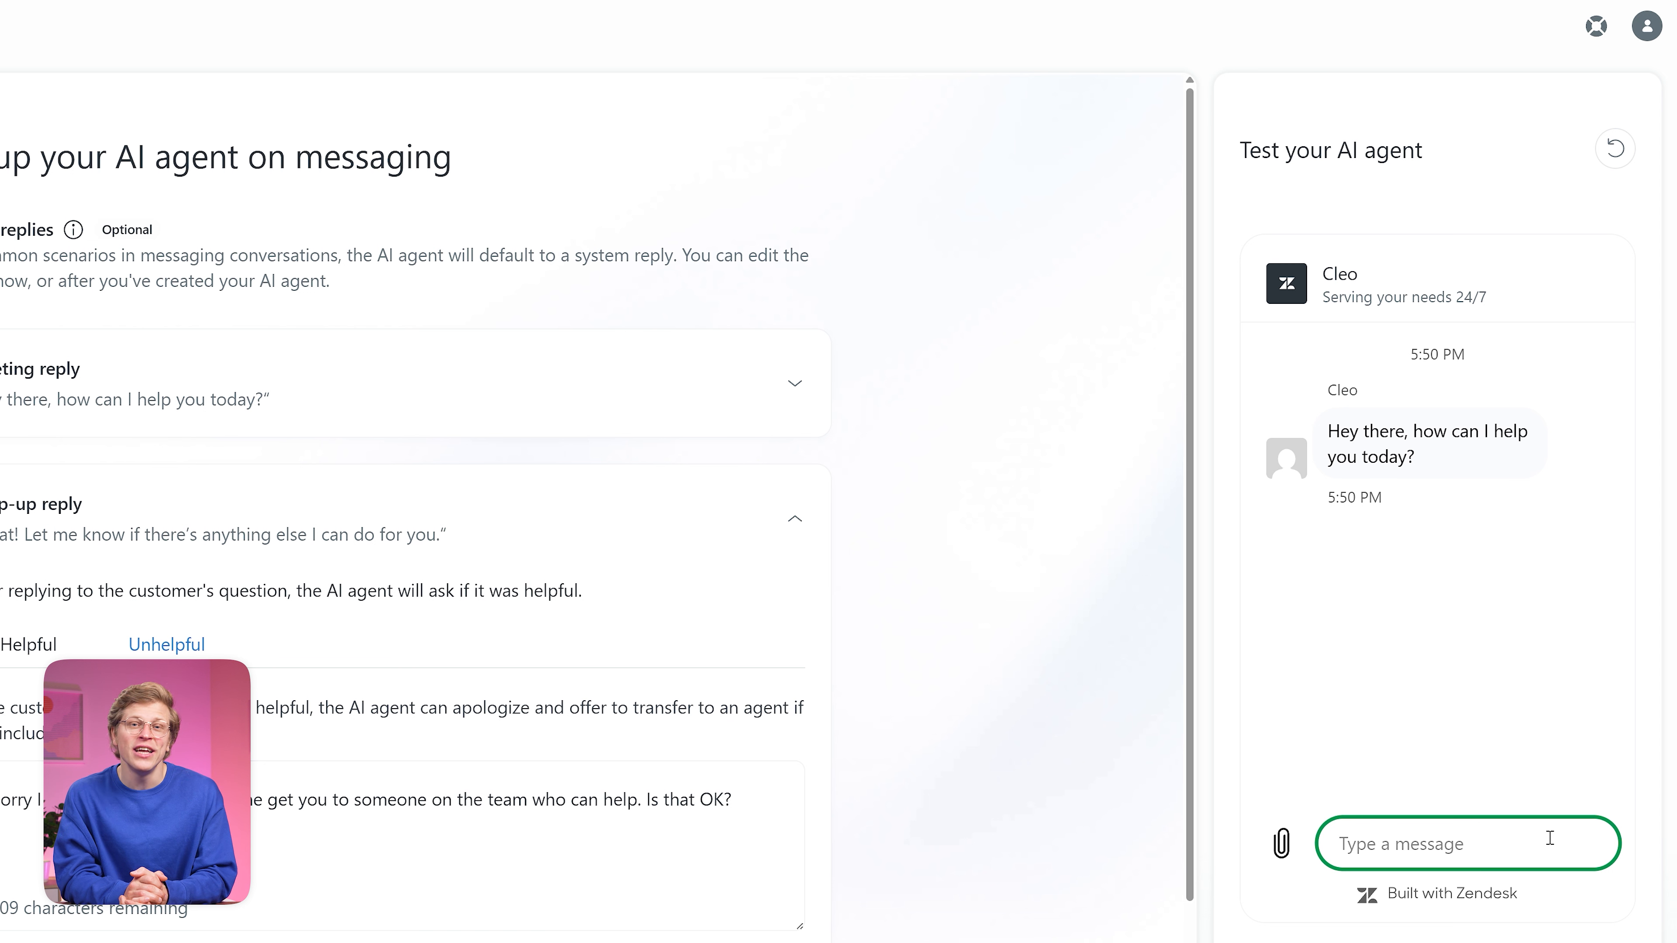
{"action": "type", "text": "What brands does GV Marketing regularly work with?"}
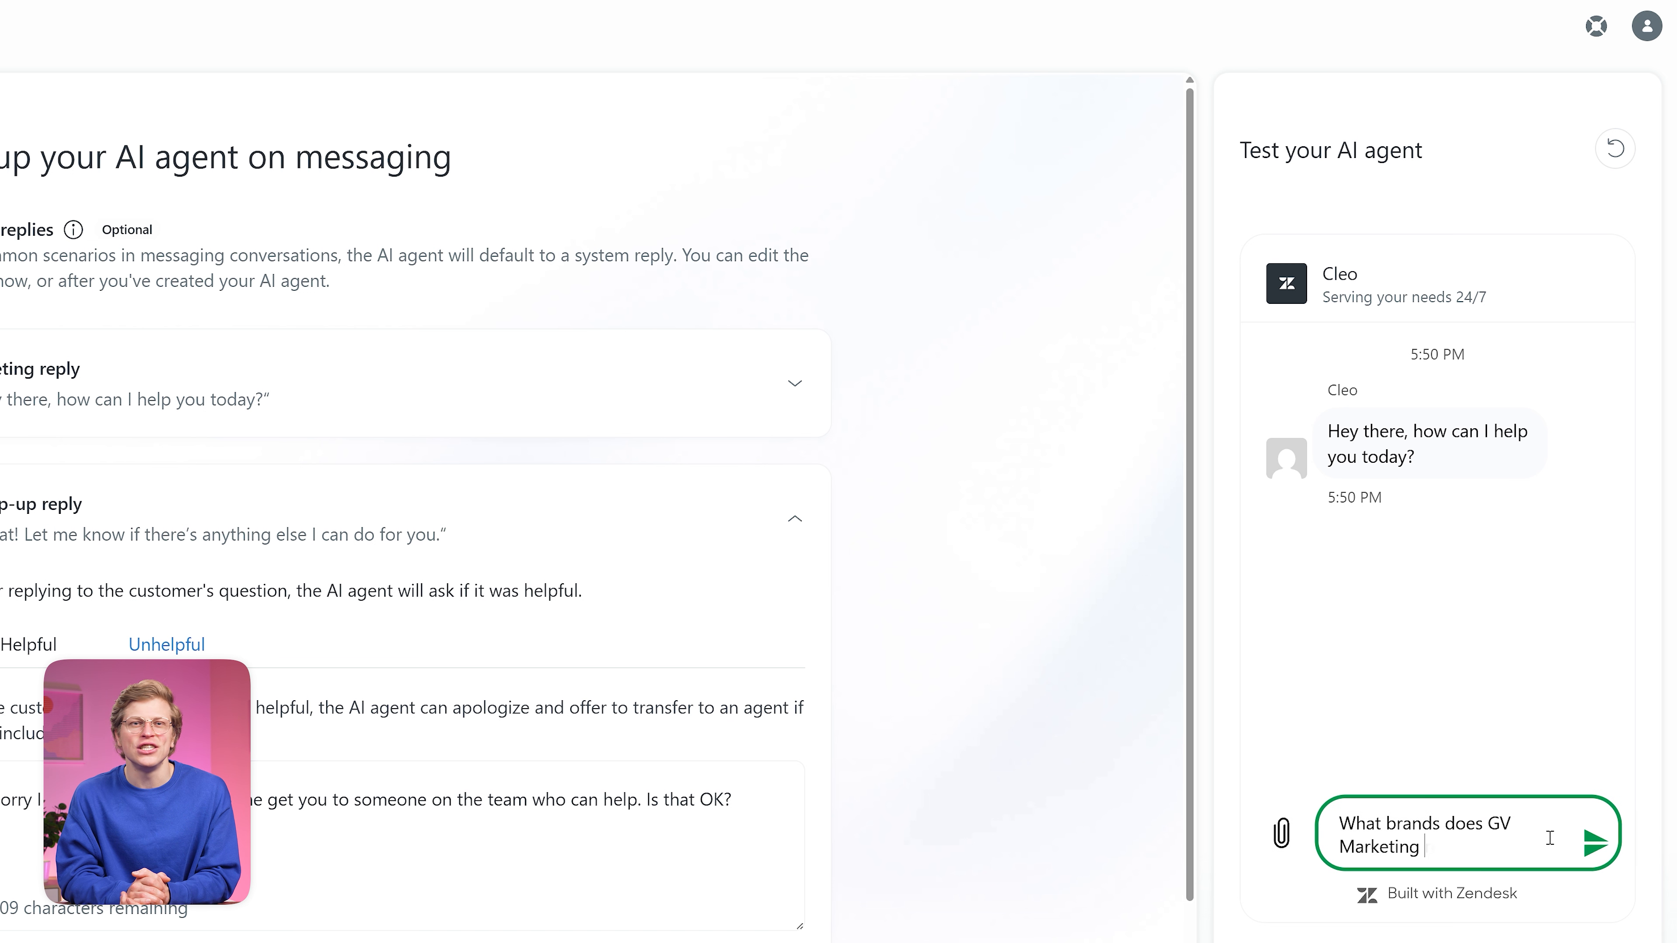
{"action": "left_click", "coordinate": [1577, 853]}
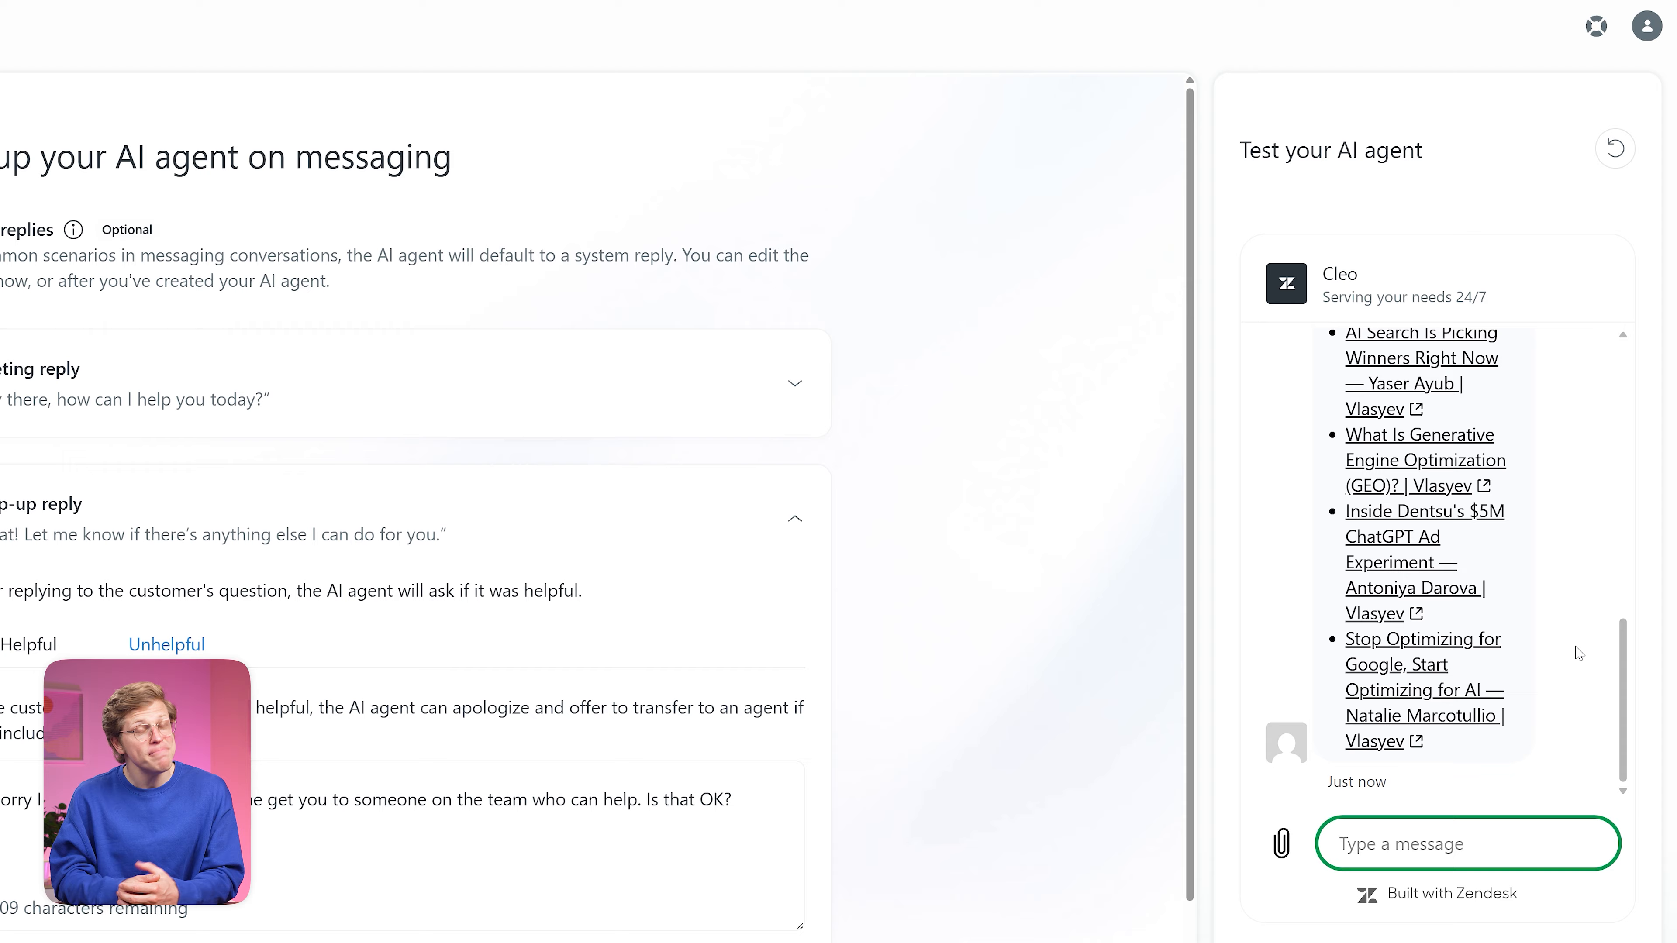
{"action": "scroll", "coordinate": [1578, 652], "scroll_direction": "up", "scroll_amount": 5}
{"action": "scroll", "coordinate": [1487, 604], "scroll_direction": "down", "scroll_amount": 2}
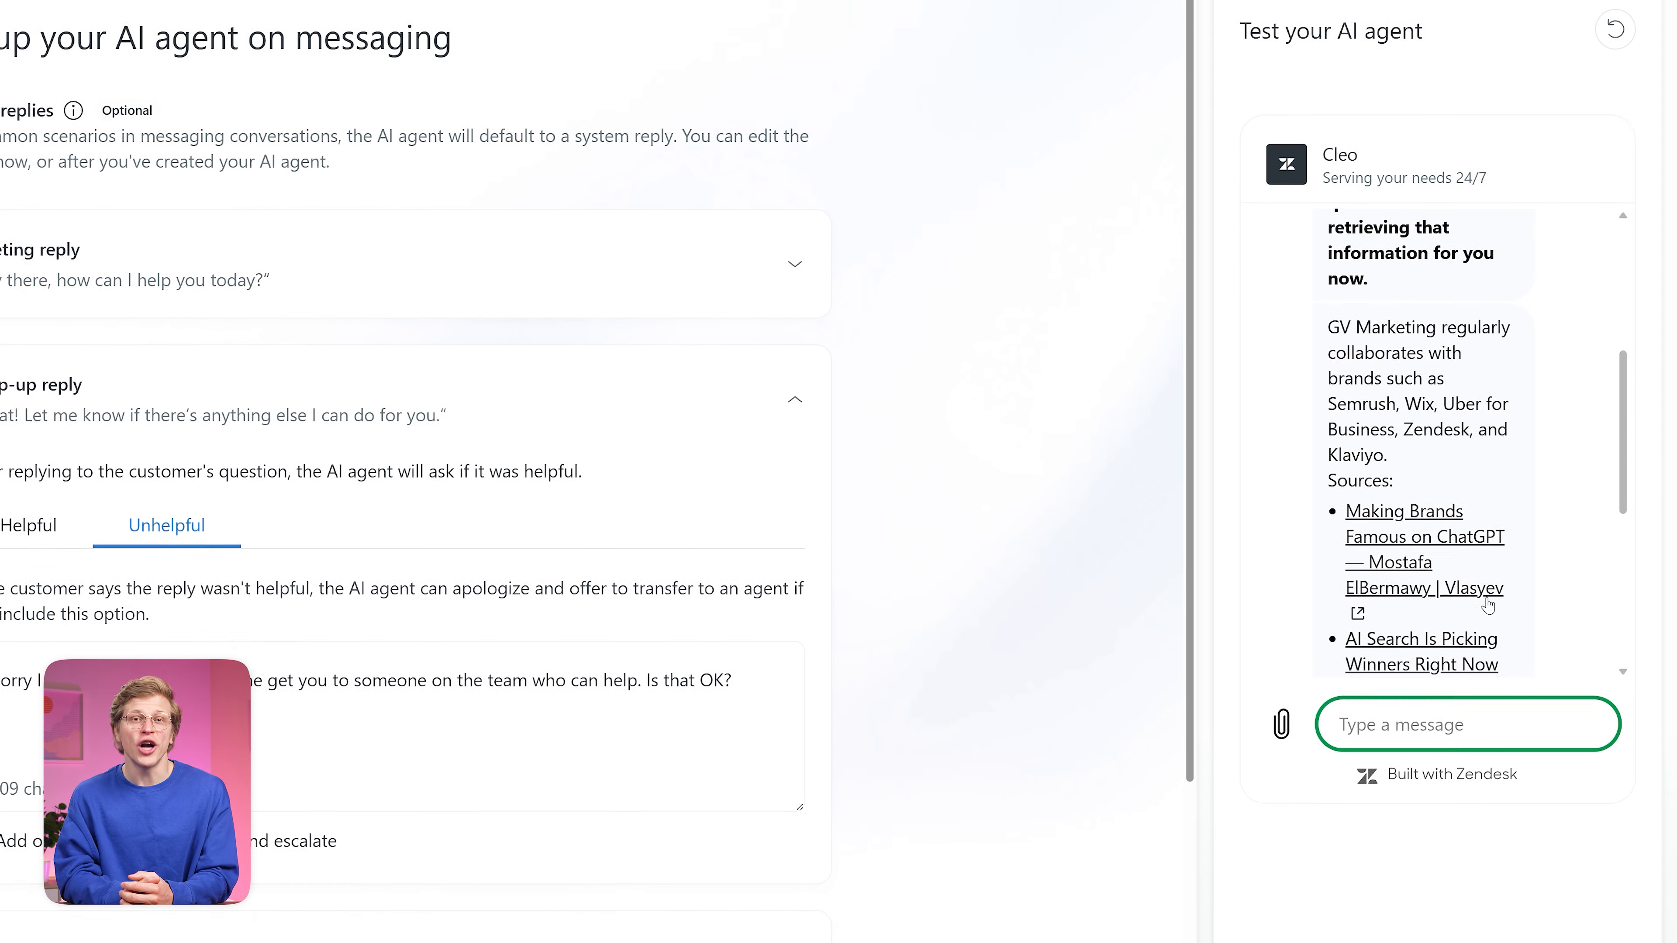
Step: Activate the AI agent on the Online business Web Widget channel and return to the AI agents home page
{"action": "left_click", "coordinate": [1074, 886]}
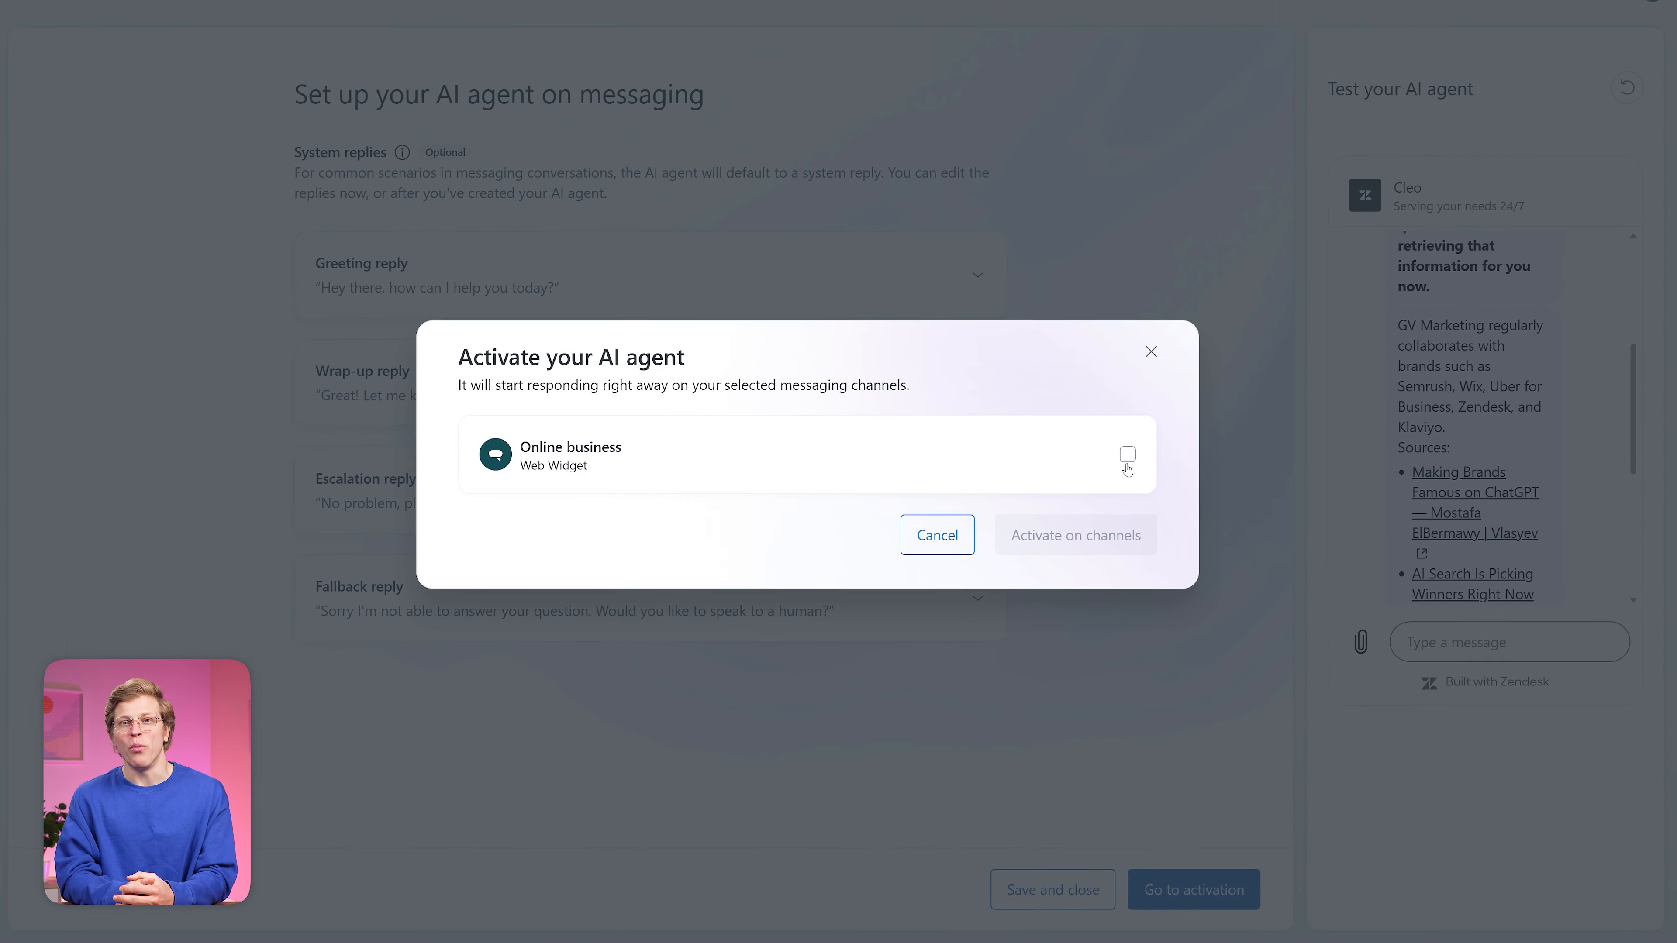
{"action": "left_click", "coordinate": [1128, 459]}
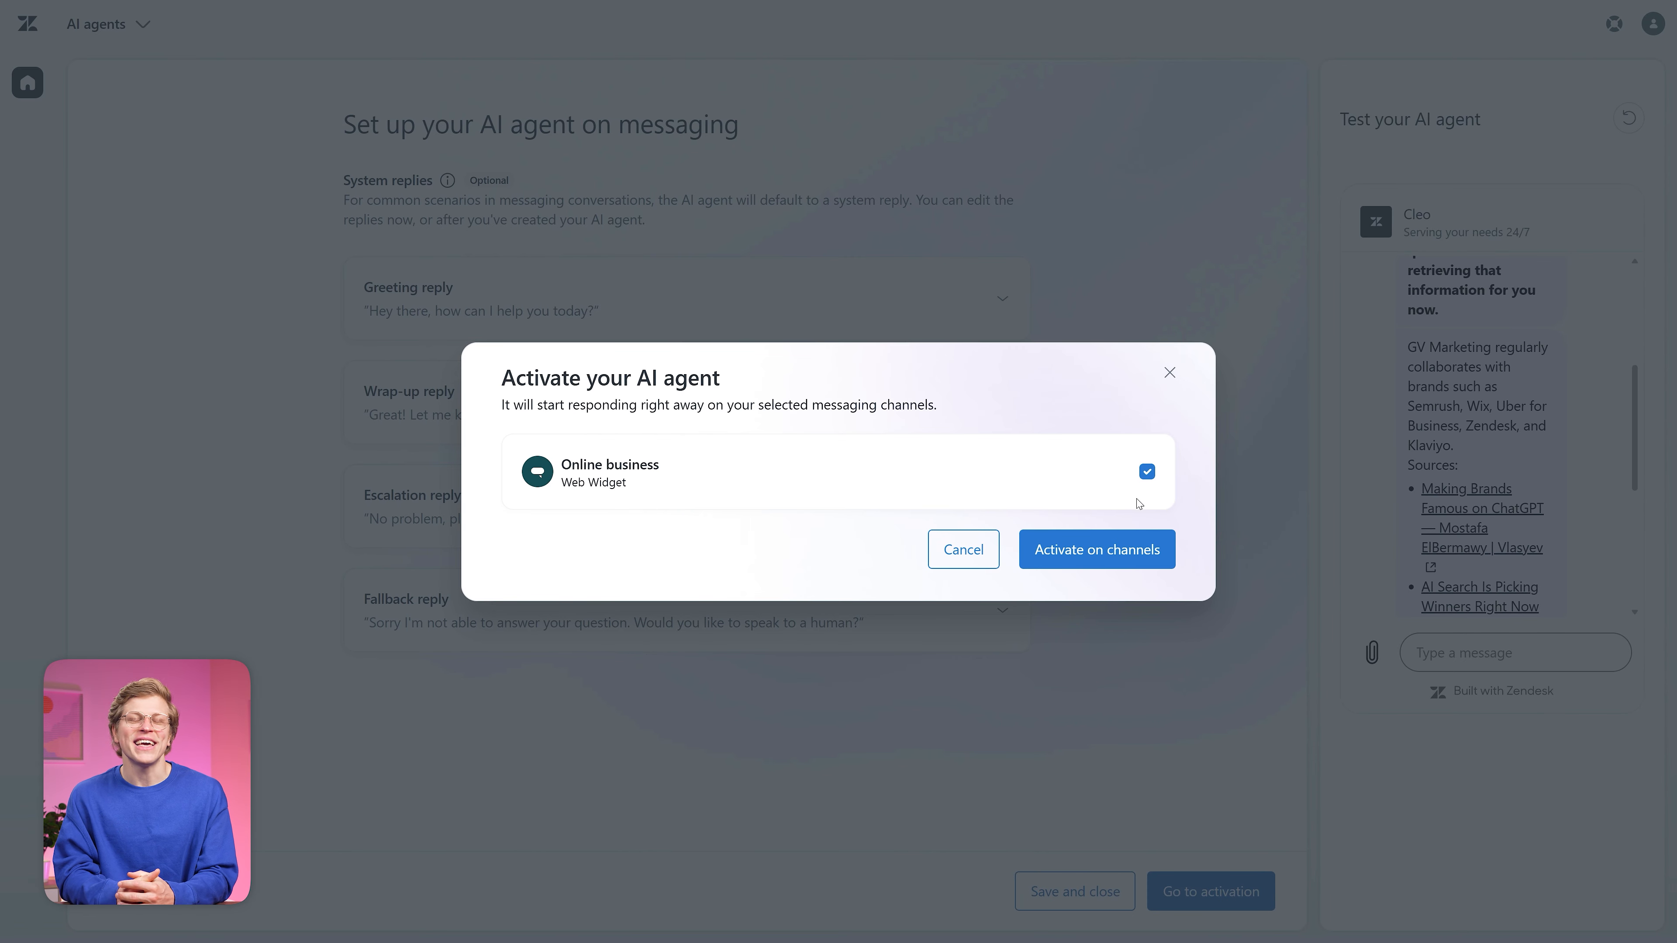
{"action": "left_click", "coordinate": [1096, 561]}
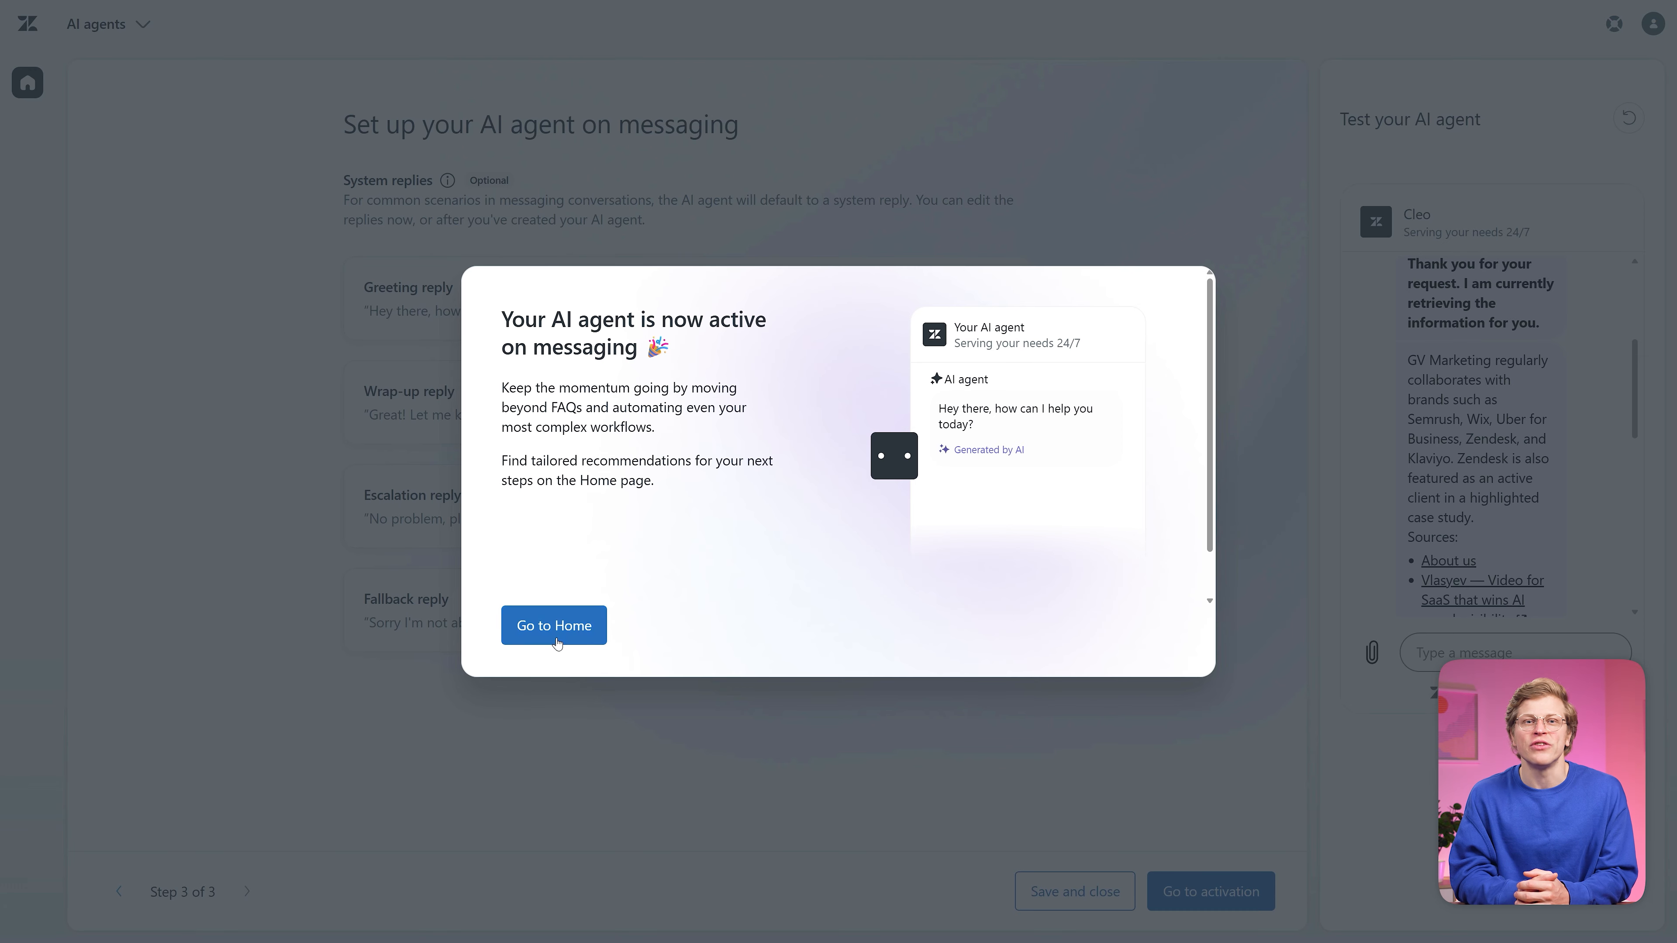
{"action": "left_click", "coordinate": [555, 625]}
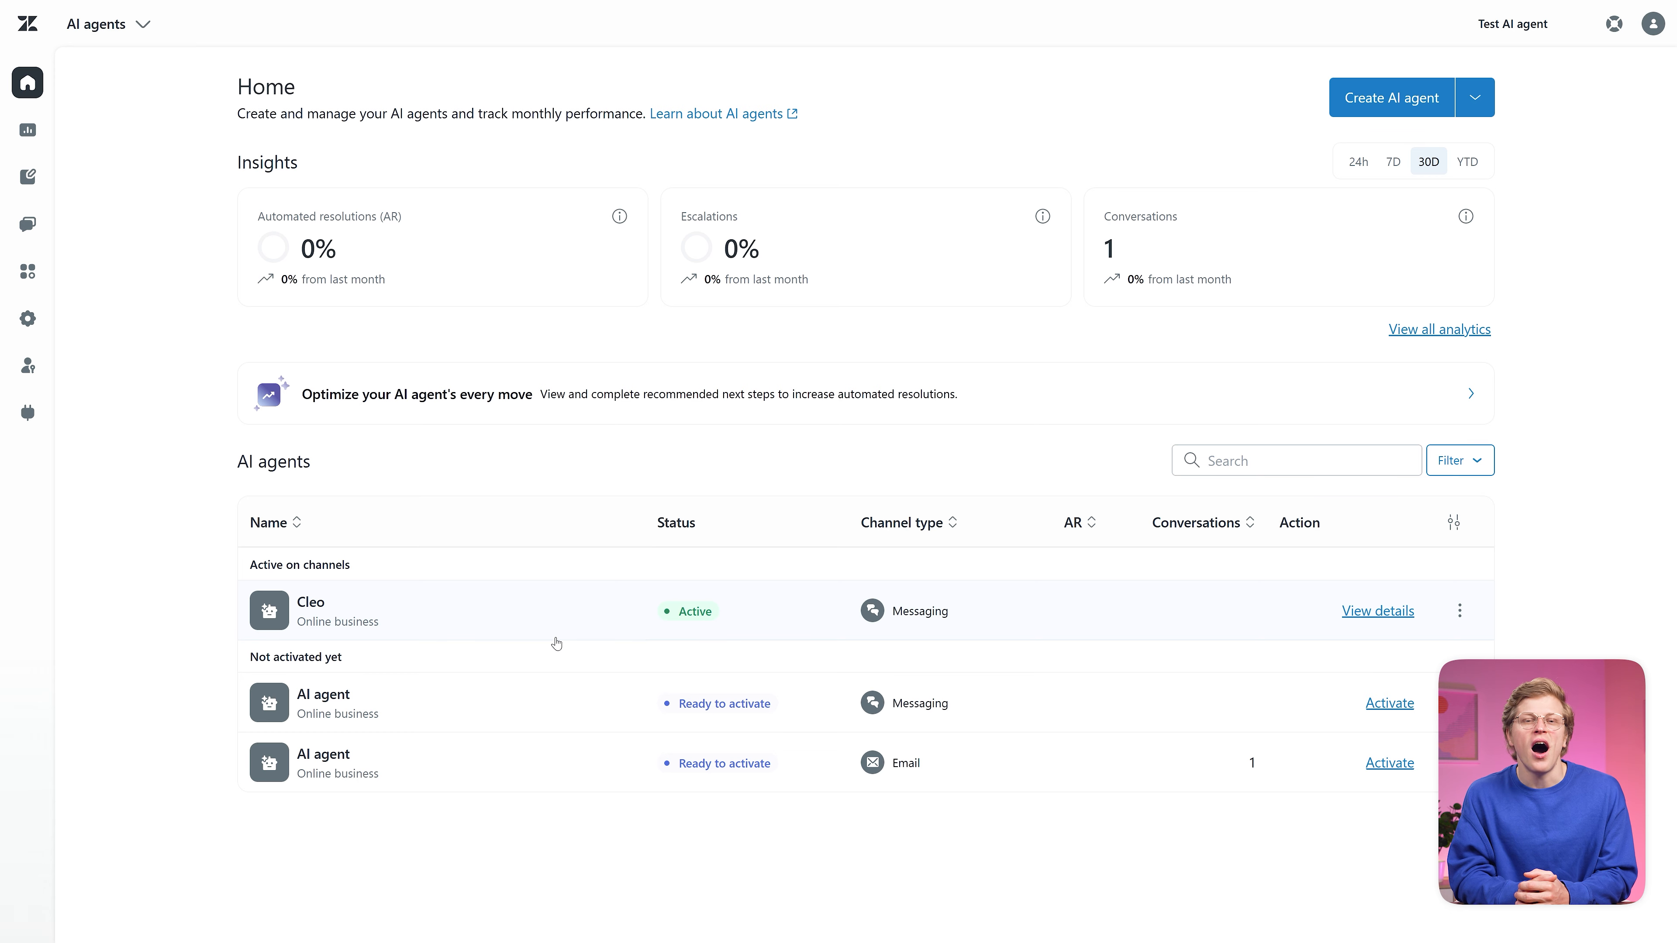
Step: Open the Cleo agent's use cases and start a new use case named Contact
{"action": "left_click", "coordinate": [438, 614]}
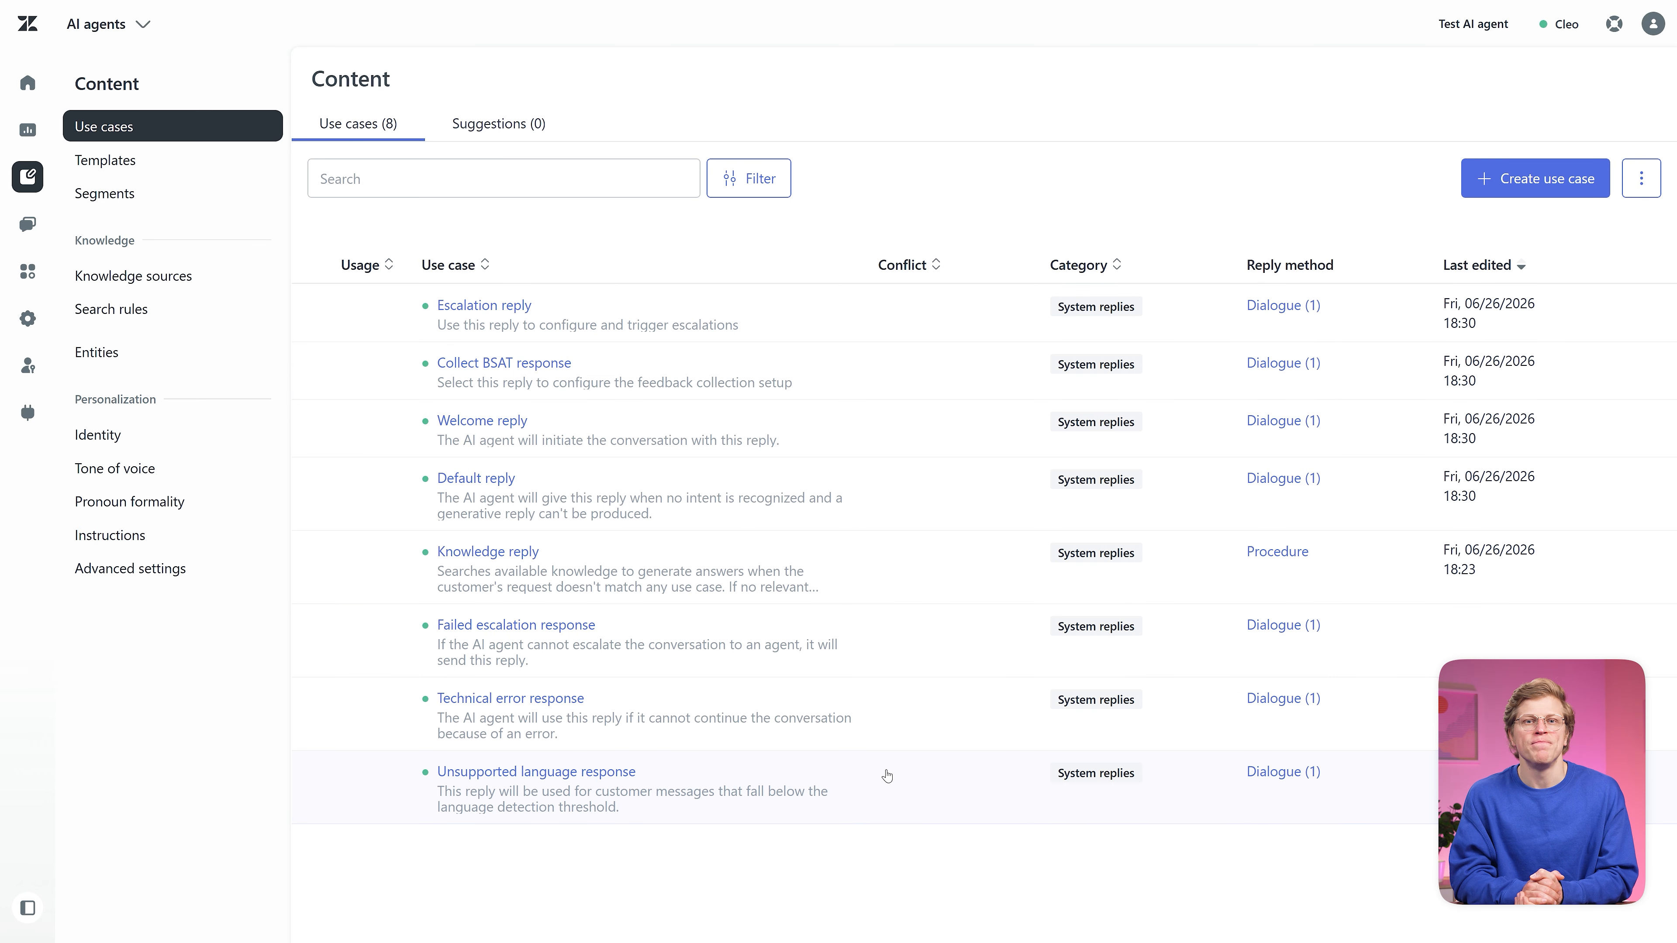
{"action": "left_click", "coordinate": [1510, 193]}
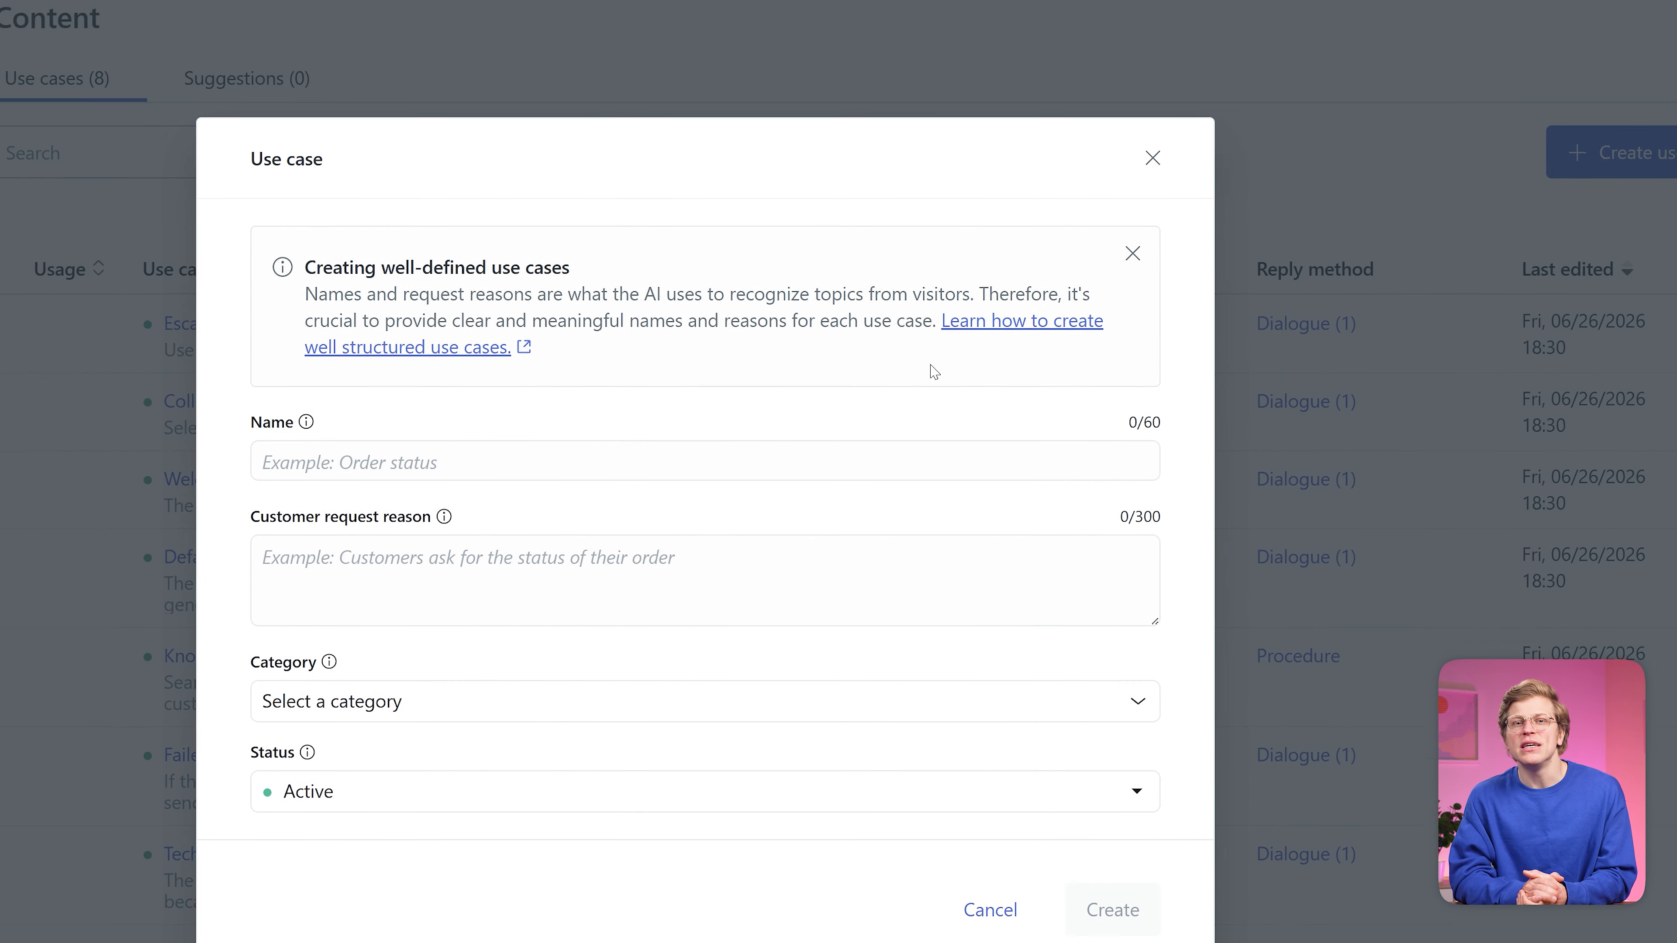
{"action": "left_click", "coordinate": [482, 550]}
{"action": "type", "text": "Contact"}
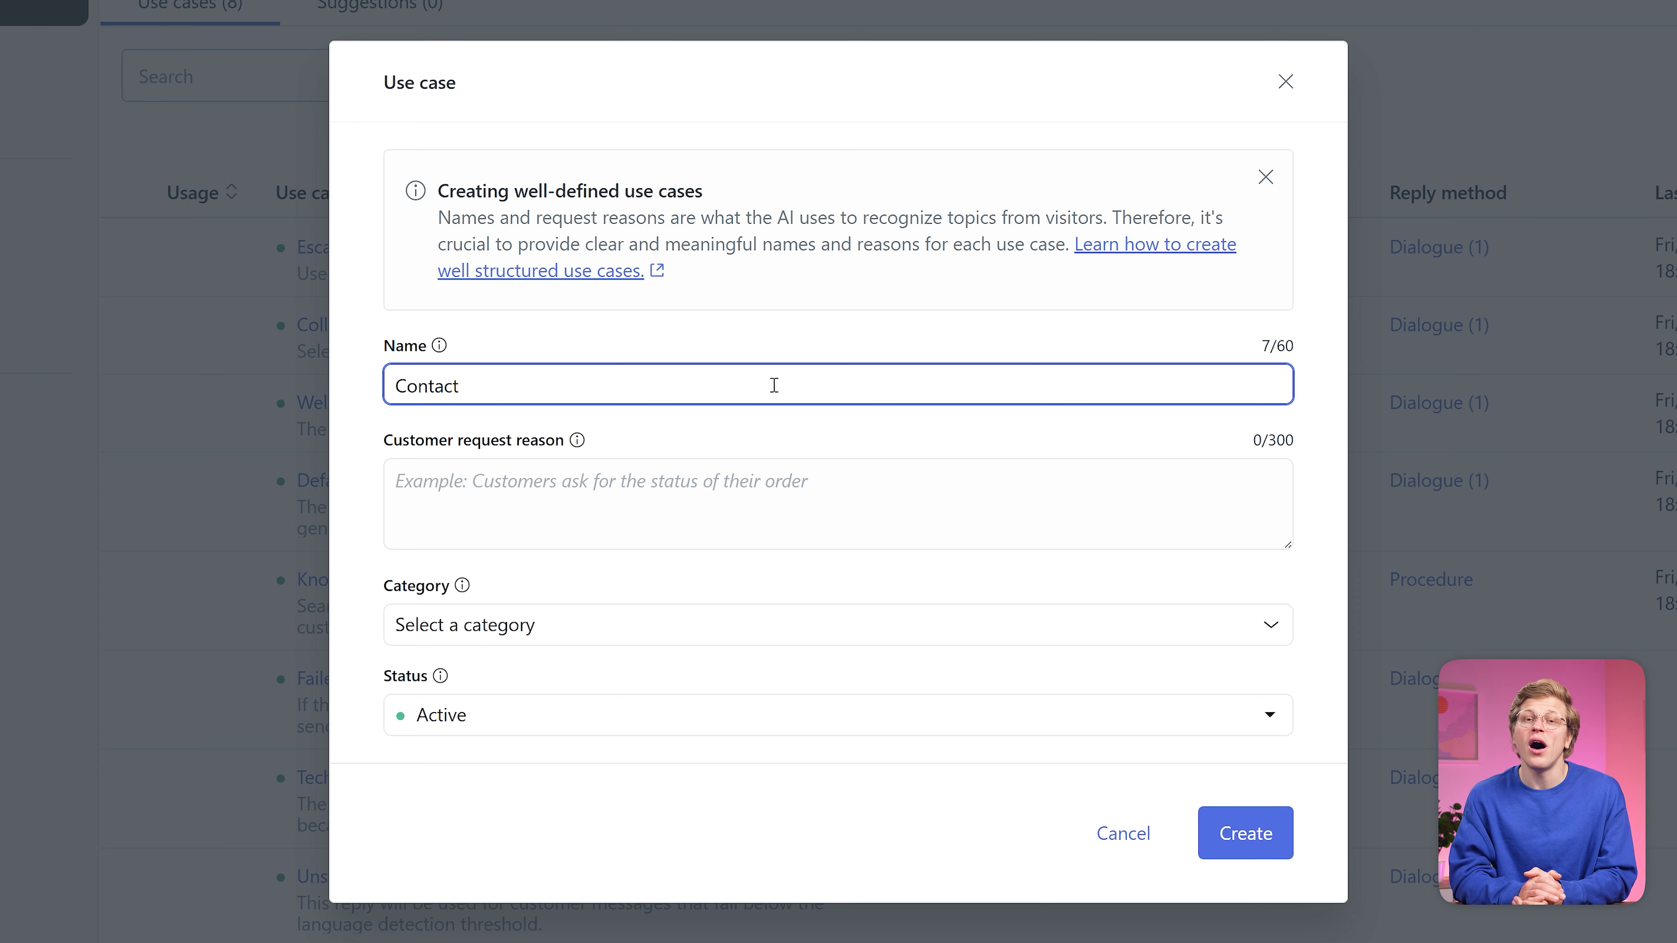
Step: Enter four customer request reasons: getting in touch with GV Marketing, reaching someone there, inquiring about services, pricing or availability, and requesting a callback, email or meeting
{"action": "left_click", "coordinate": [1065, 476]}
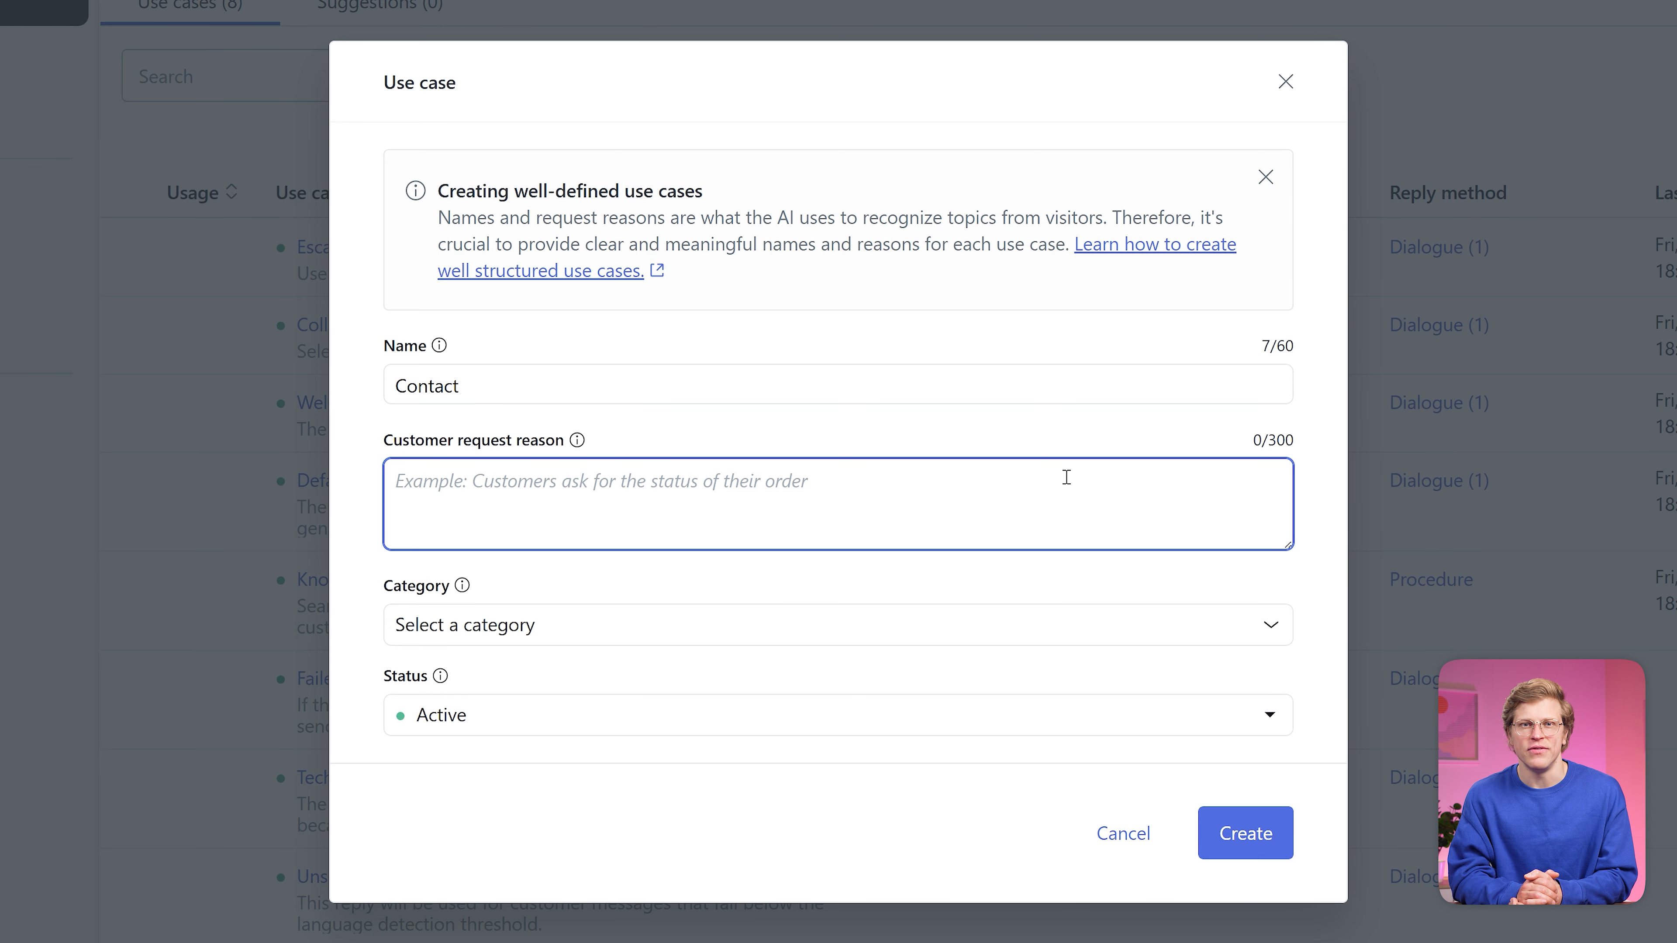
{"action": "type", "text": "A visitor wants to get in touch with the GV Marketing team"}
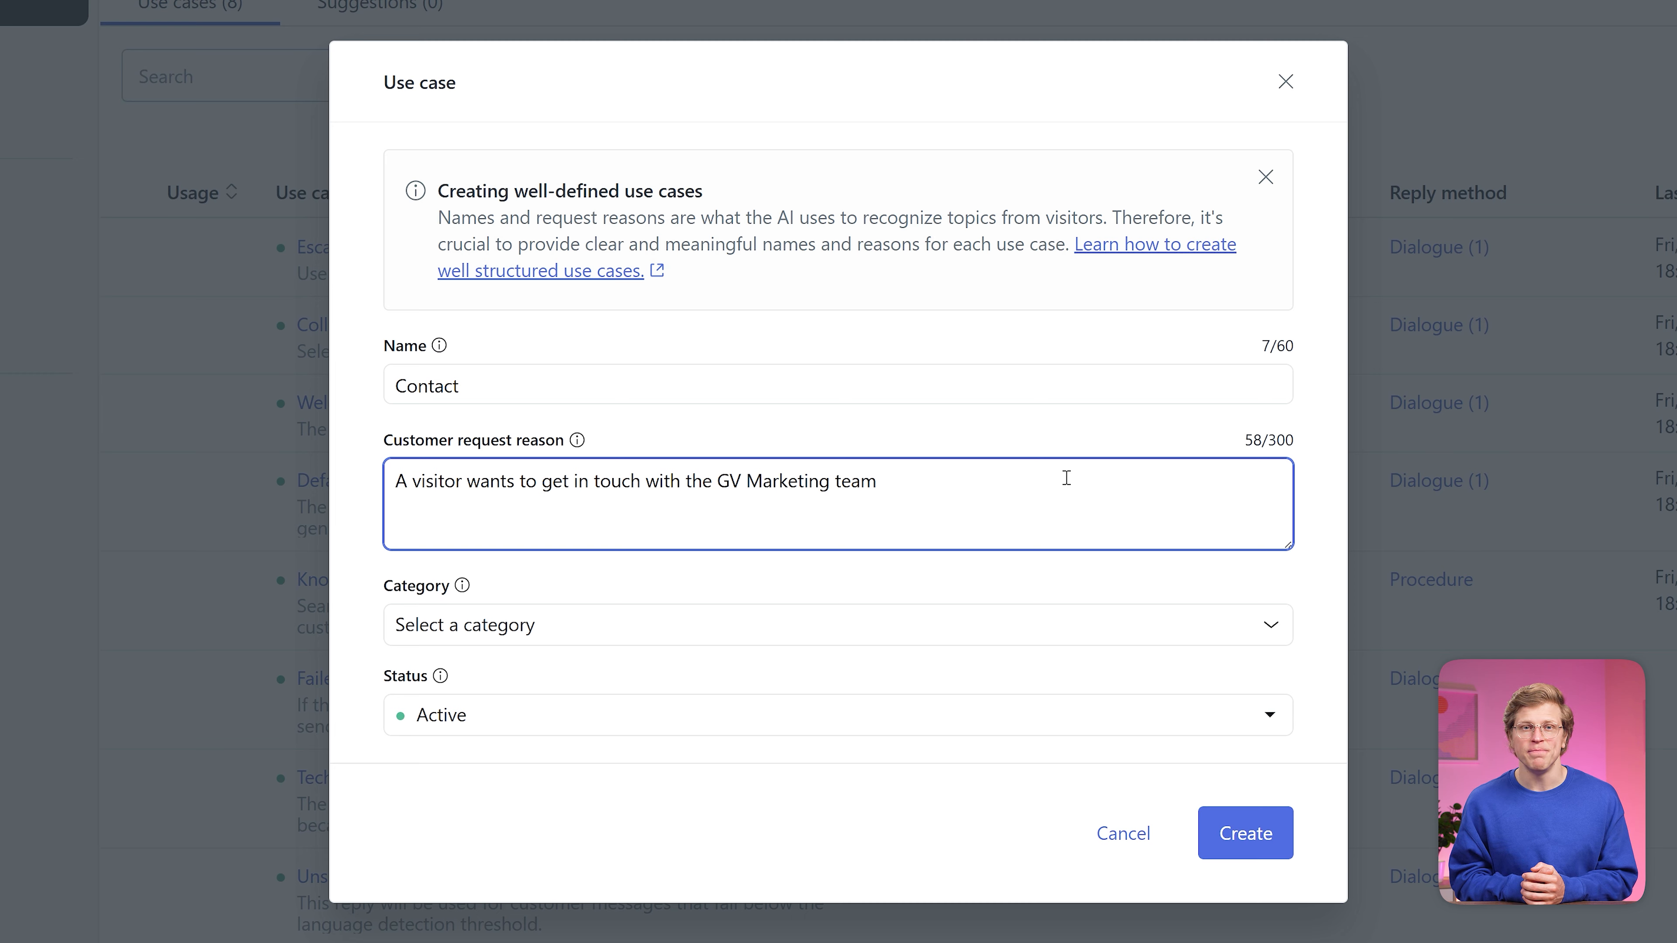
{"action": "key", "text": "Return"}
{"action": "type", "text": "A visitor is asking how to reach someone at GV Marketing"}
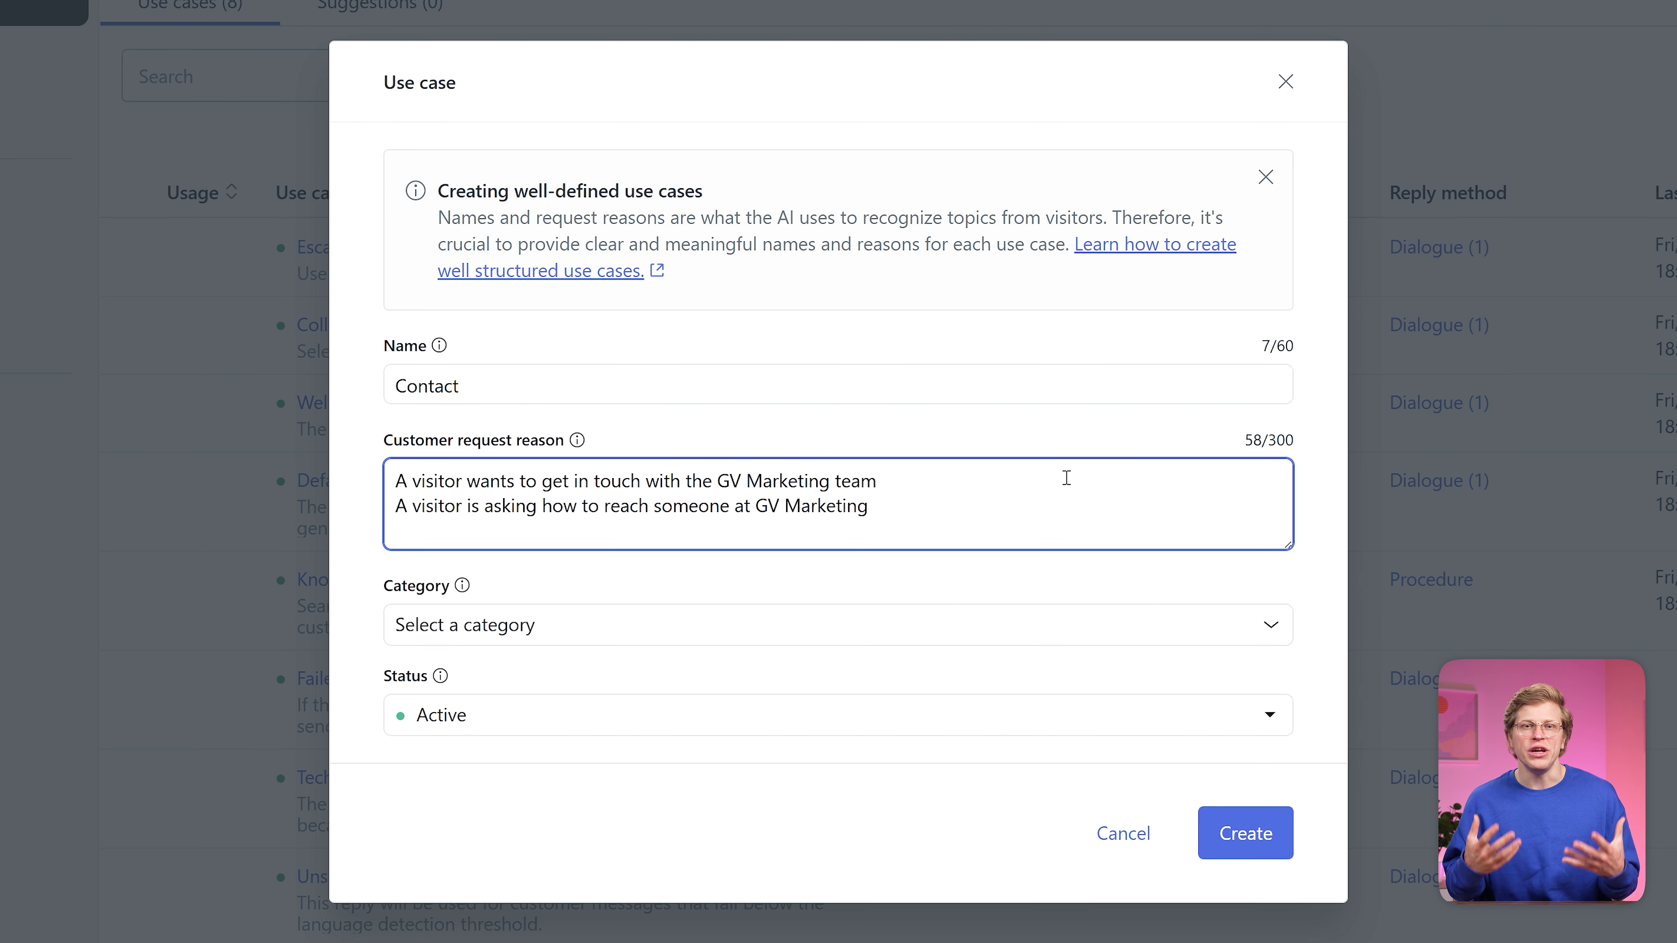
{"action": "key", "text": "Return"}
{"action": "type", "text": "A visitor wants to inquire about services, pricing, or availability"}
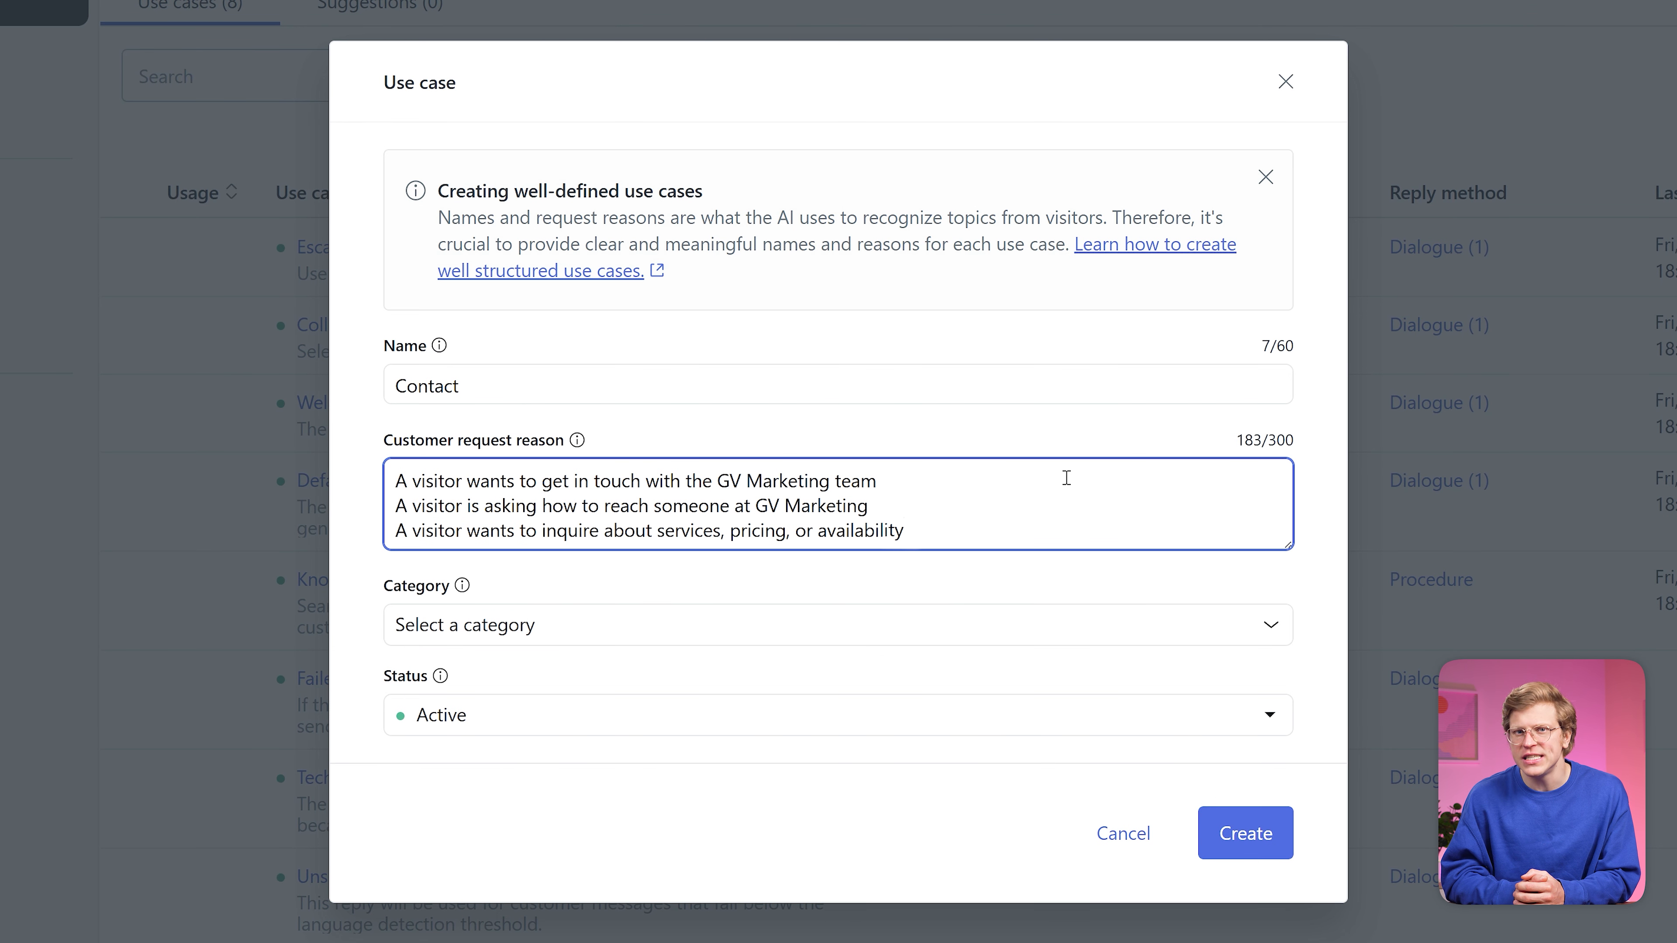
{"action": "key", "text": "Return"}
{"action": "type", "text": "A visitor is asking for a callback, email response, or meeting"}
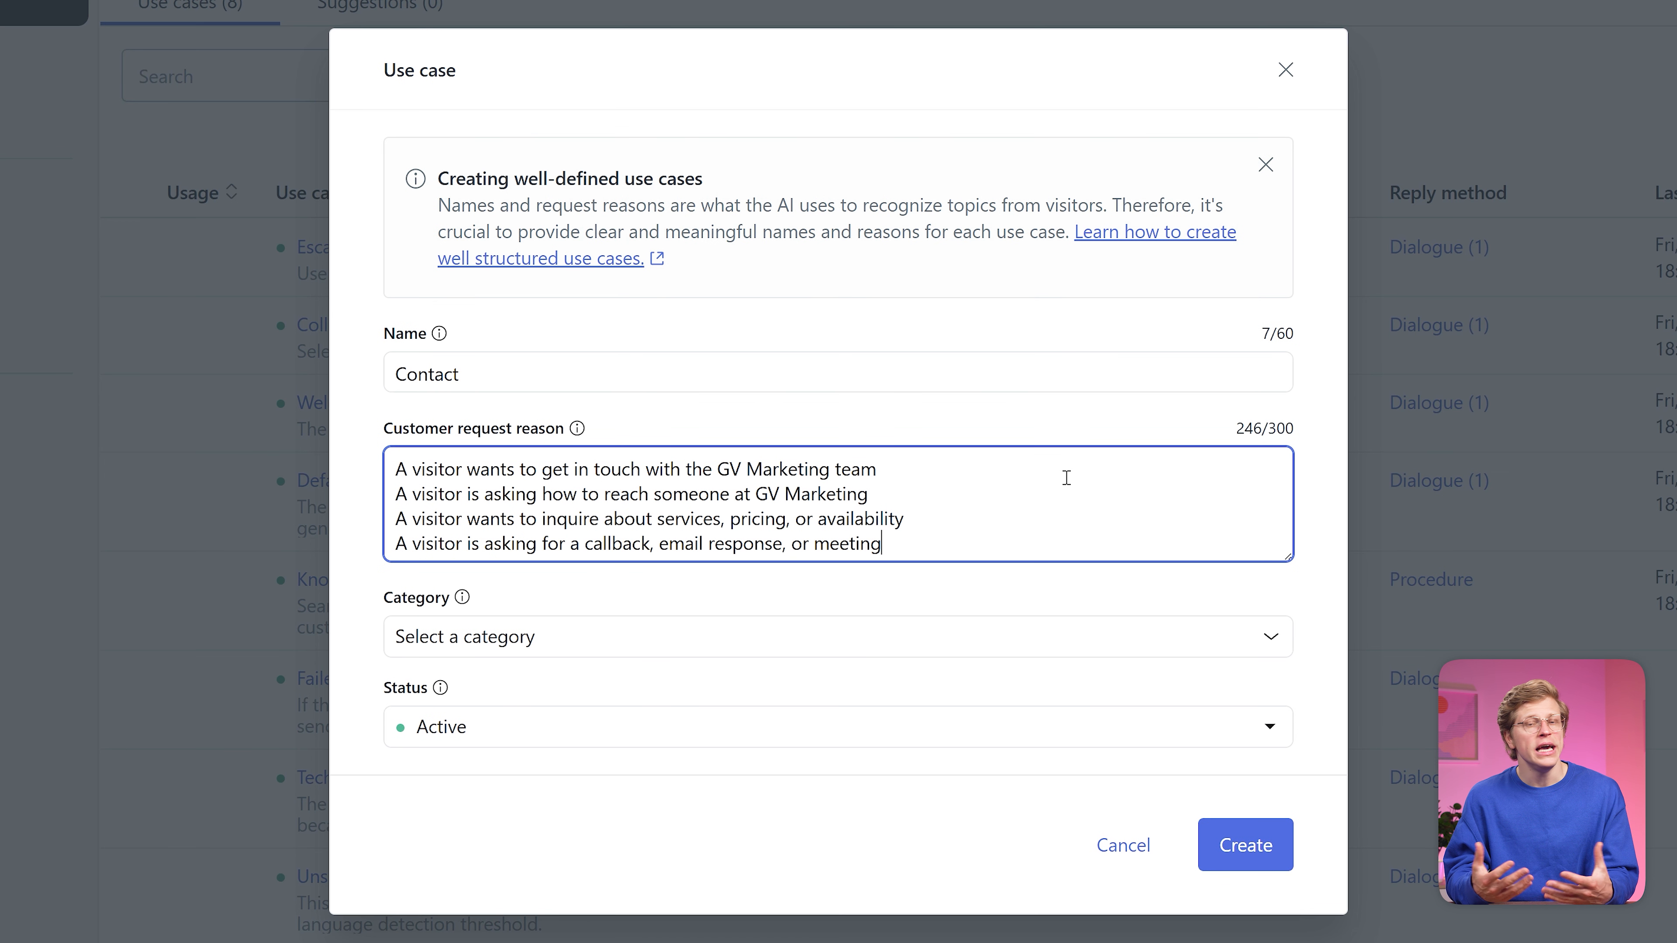